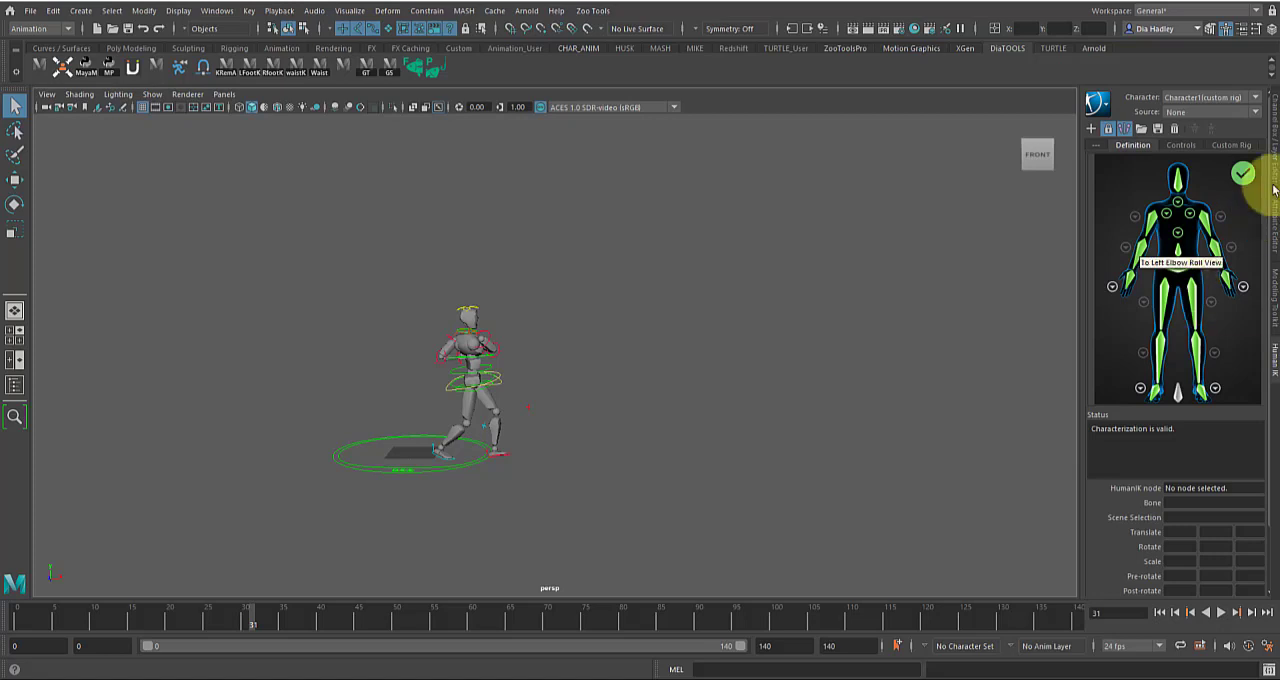
Look through the attribute and modeling tool panels and bring up the Channel Box / Layer Editor
left_click(1275, 158)
left_click(1271, 238)
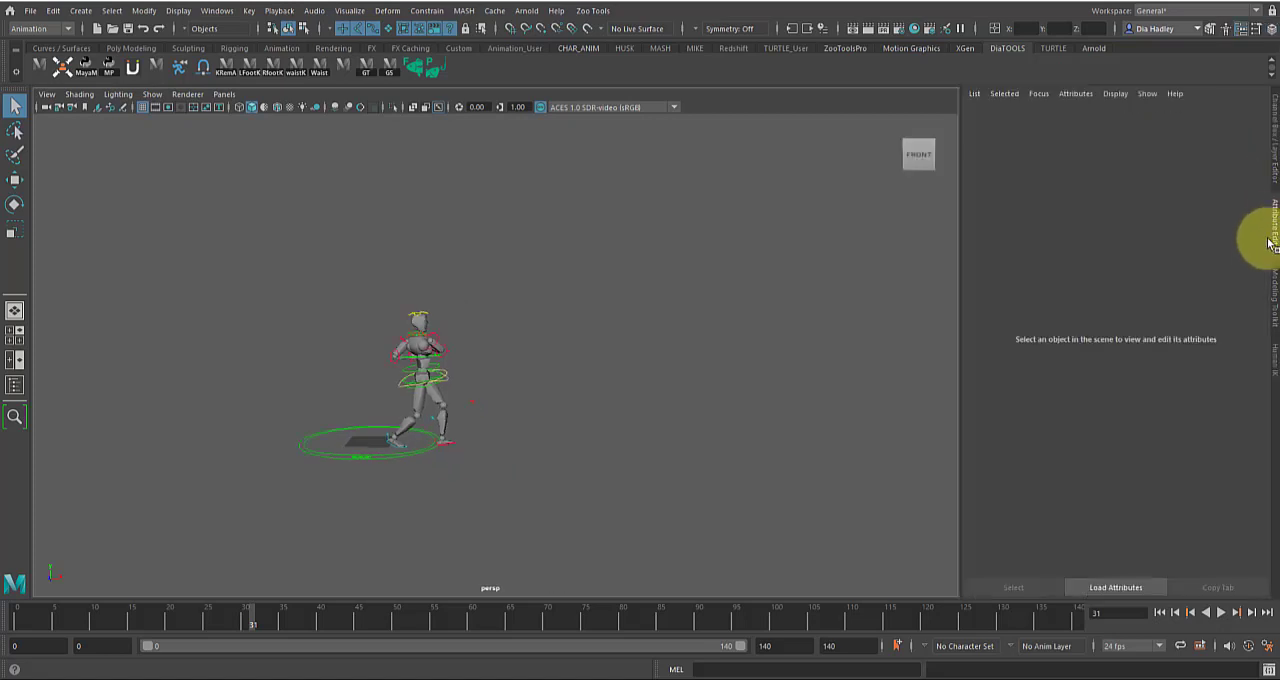
left_click(1275, 296)
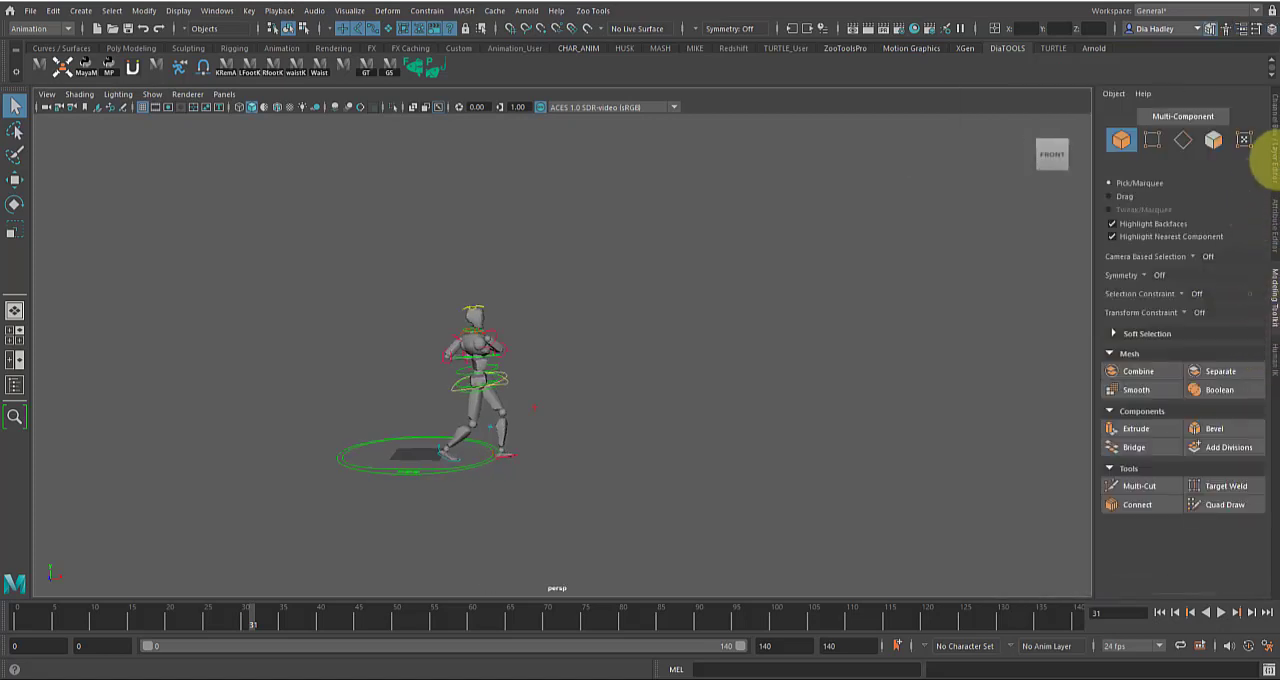
left_click(1275, 160)
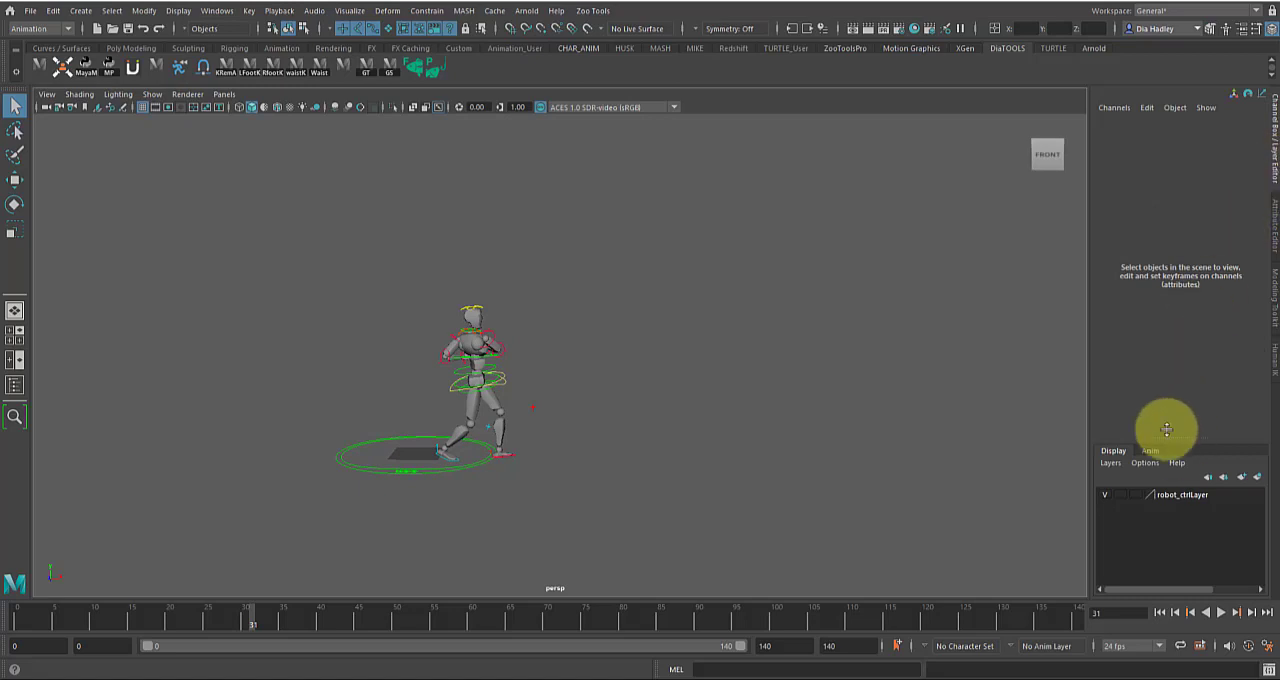
Go to frame 0 and select all of the robot's animation controls
left_click_drag(72, 611, 16, 612)
left_click_drag(352, 273, 620, 552)
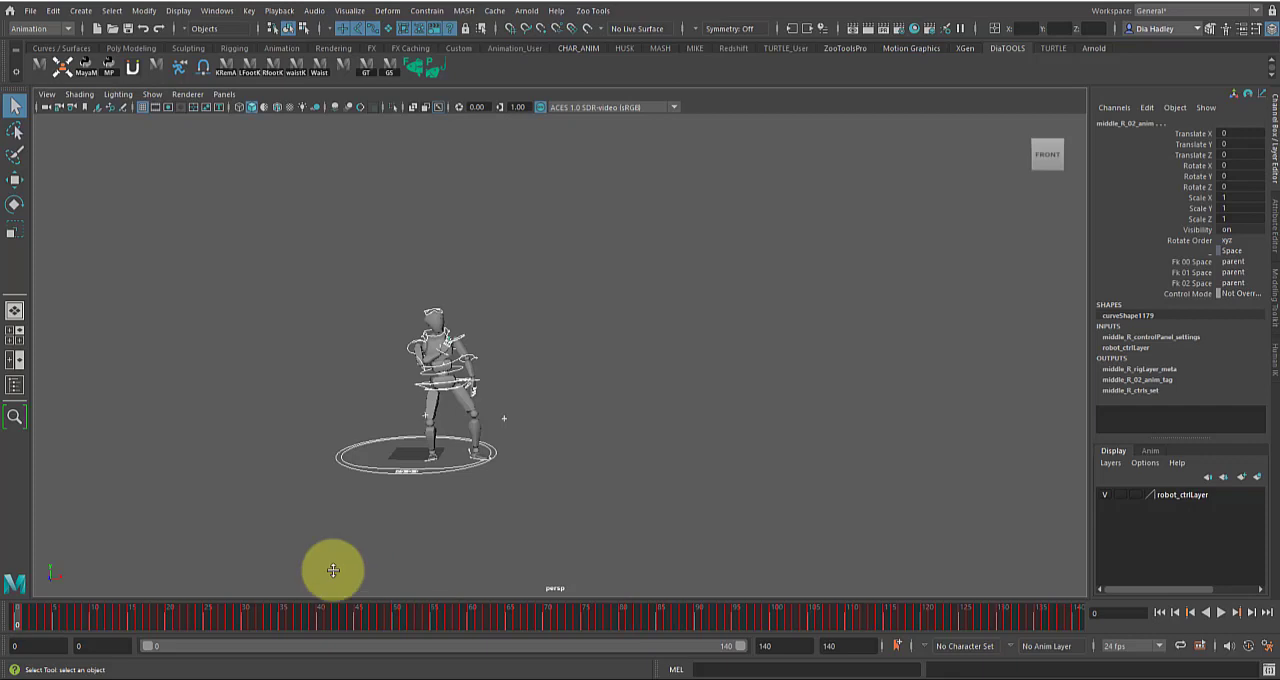
mouse_move(19, 617)
left_mouse_down()
mouse_move(65, 625)
mouse_move(3, 621)
left_mouse_up()
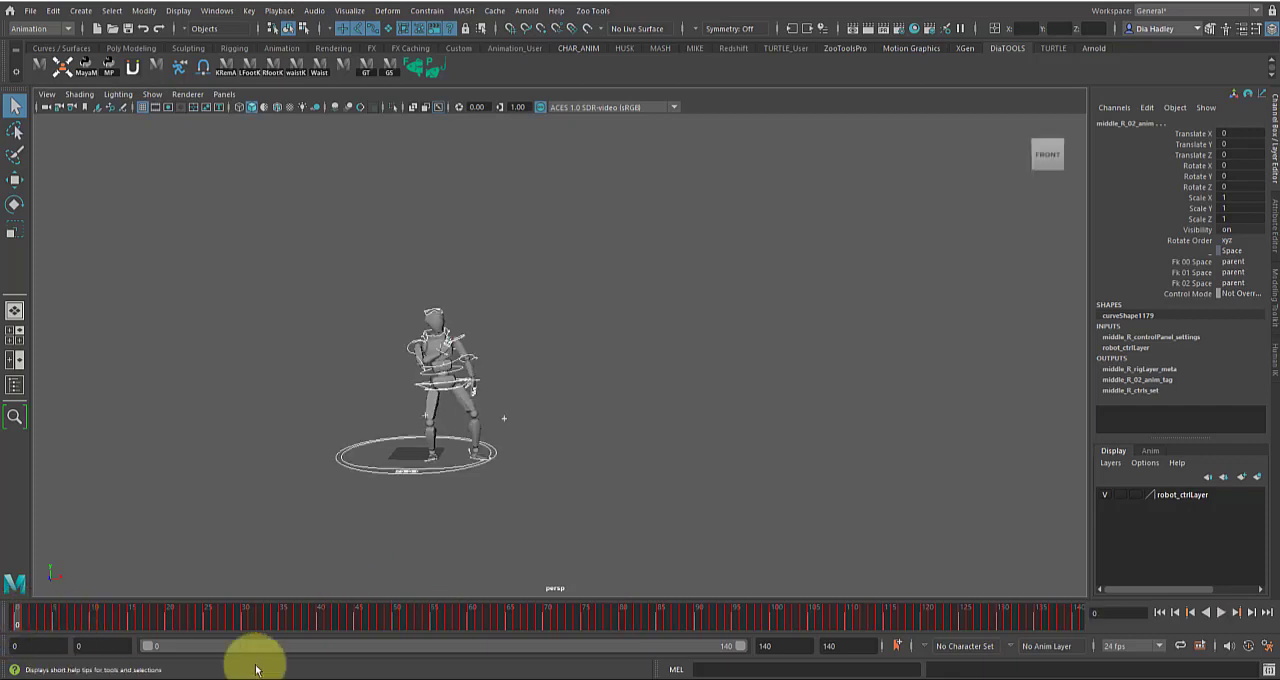
Play and scrub the robot's animation across the full 0–140 frame range to examine the motion
left_click(1221, 620)
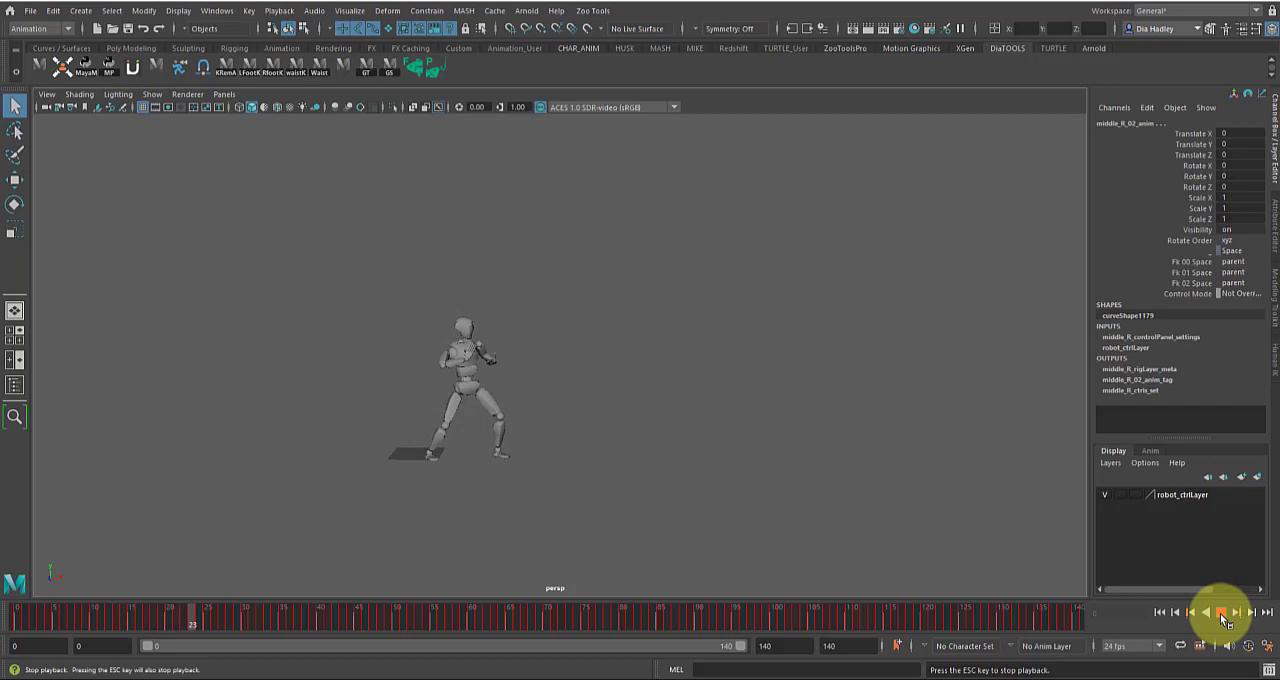
left_click(1222, 612)
left_click_drag(574, 617, 1116, 611)
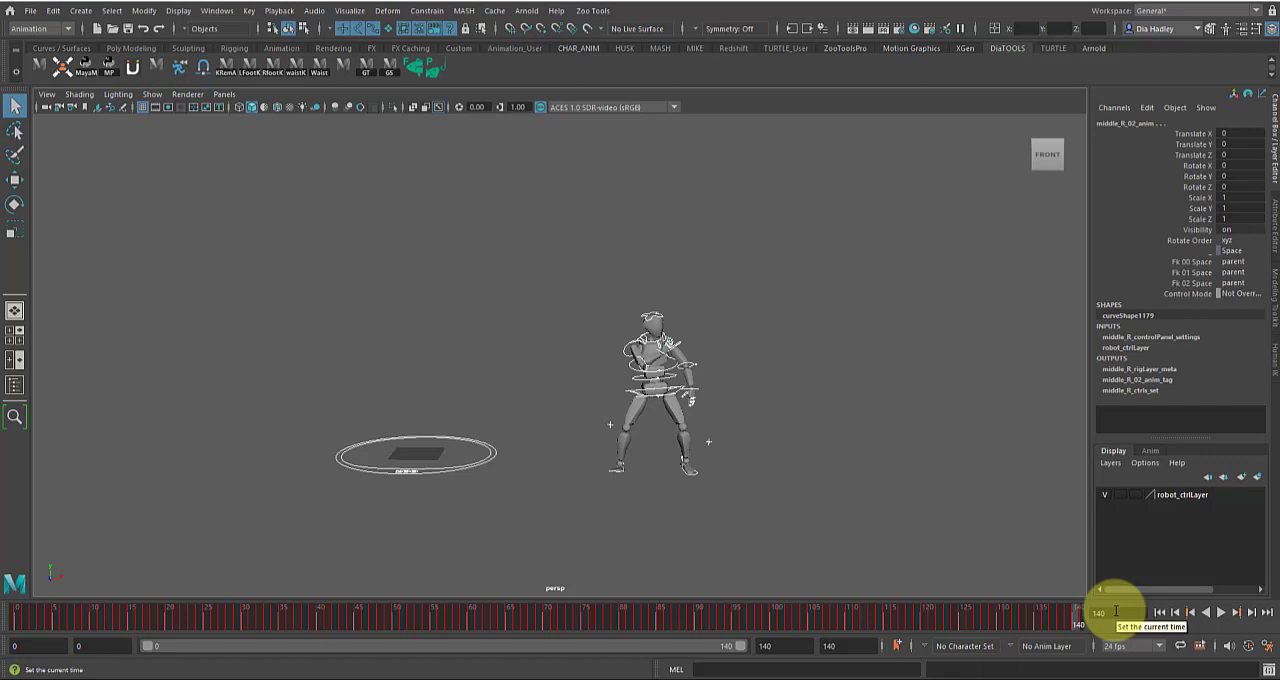
left_click_drag(1116, 611, 5, 642)
left_click_drag(524, 613, 714, 614)
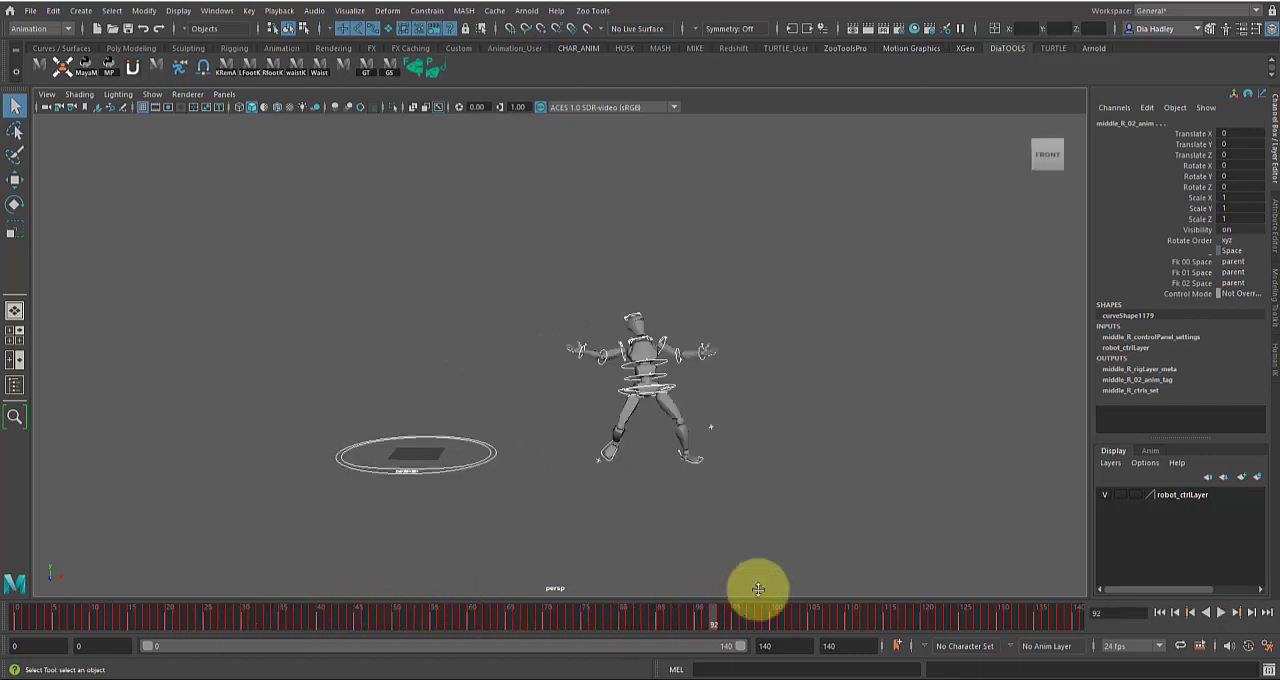
Show the animation layers in the Layer Editor and create an empty animation layer
left_click(1151, 451)
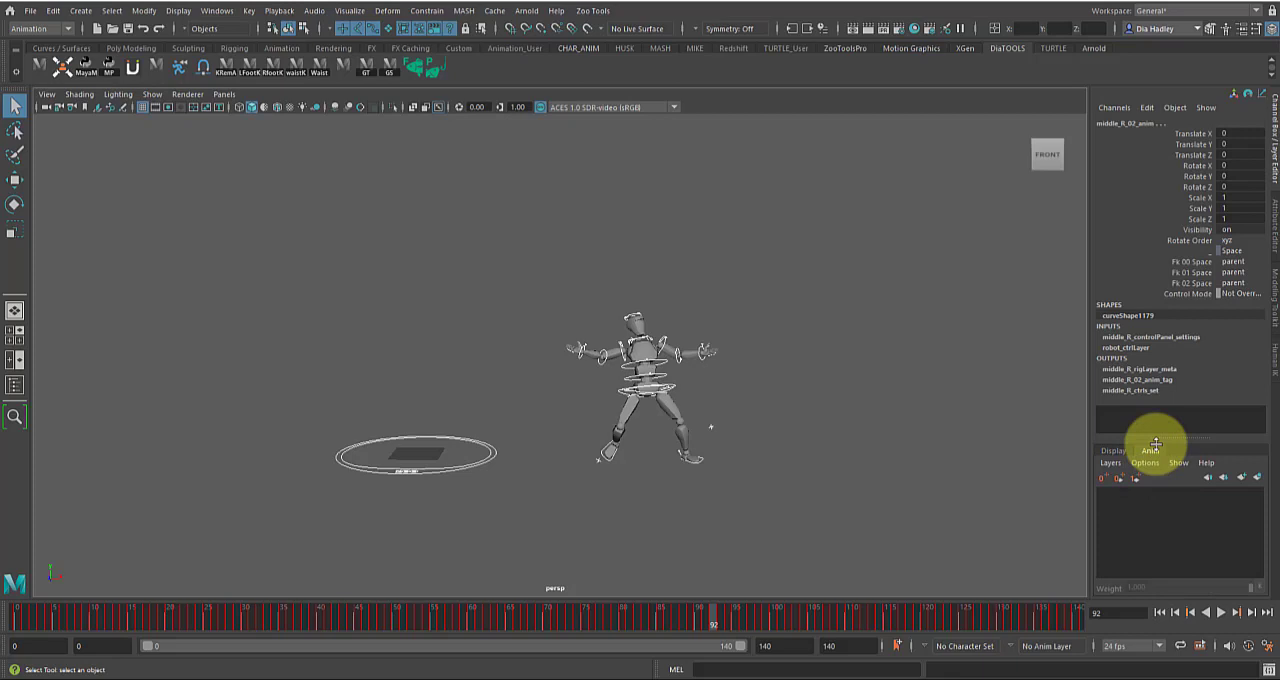
left_click_drag(749, 612, 389, 651)
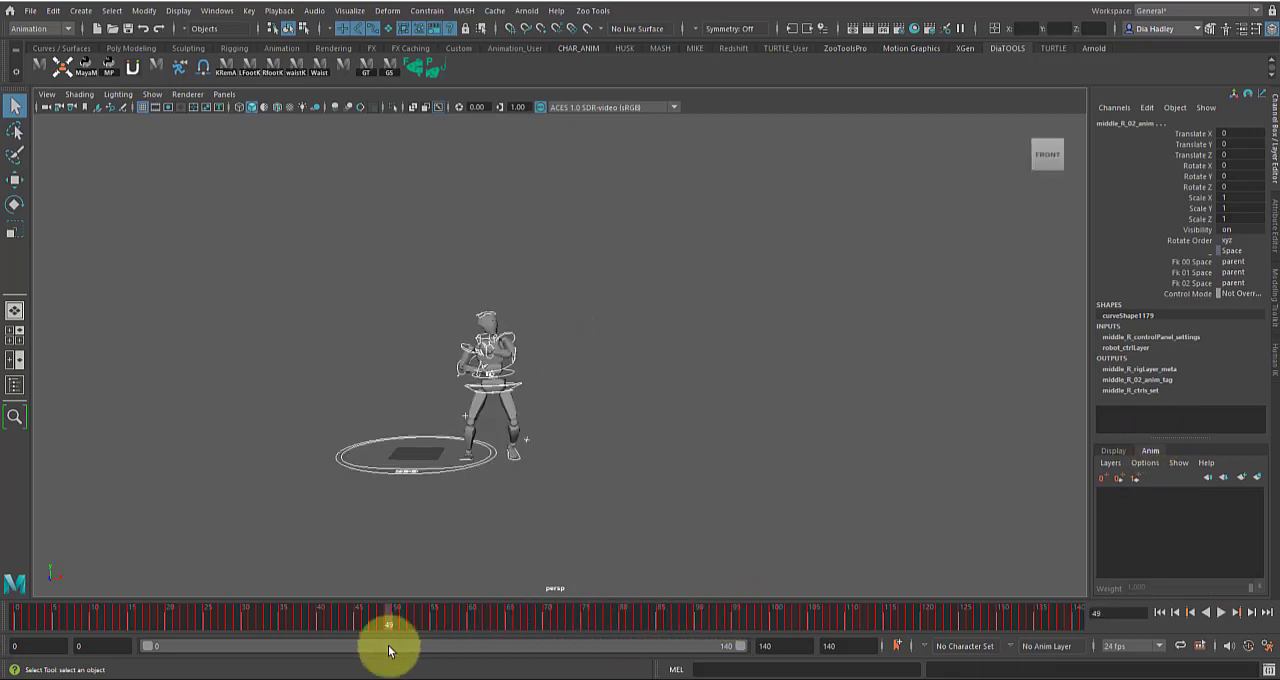
left_click_drag(389, 651, 446, 626)
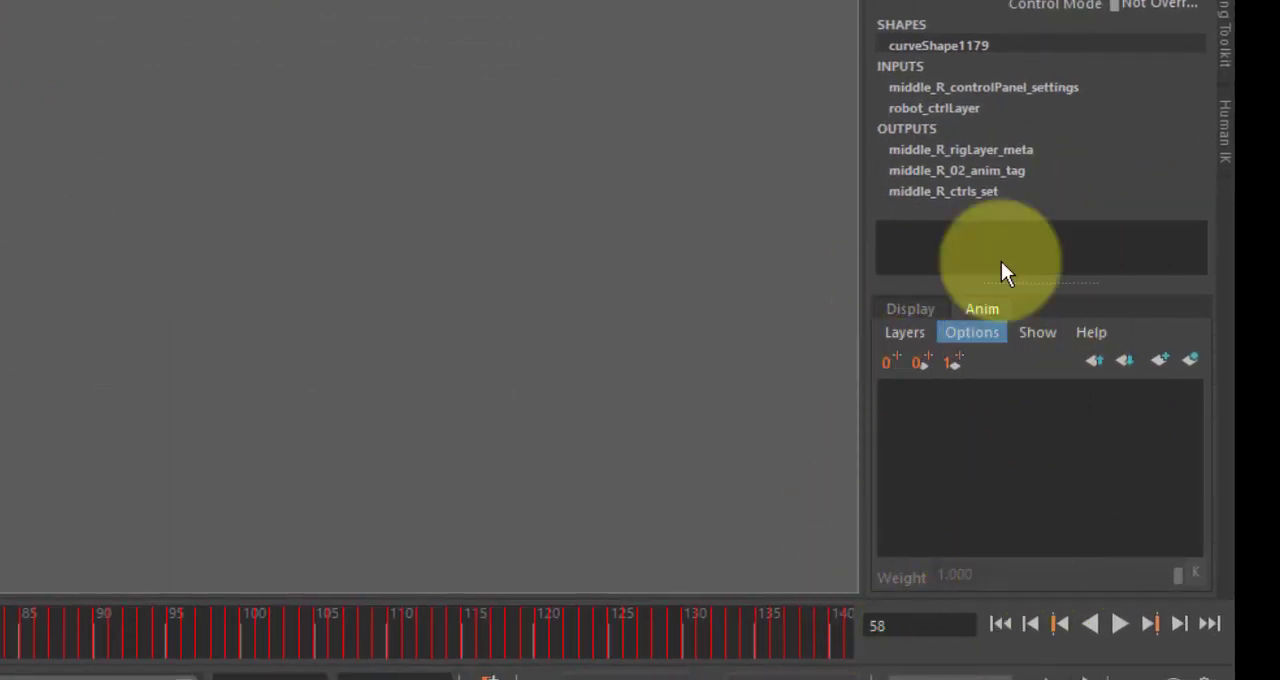
left_click(912, 308)
left_click(980, 305)
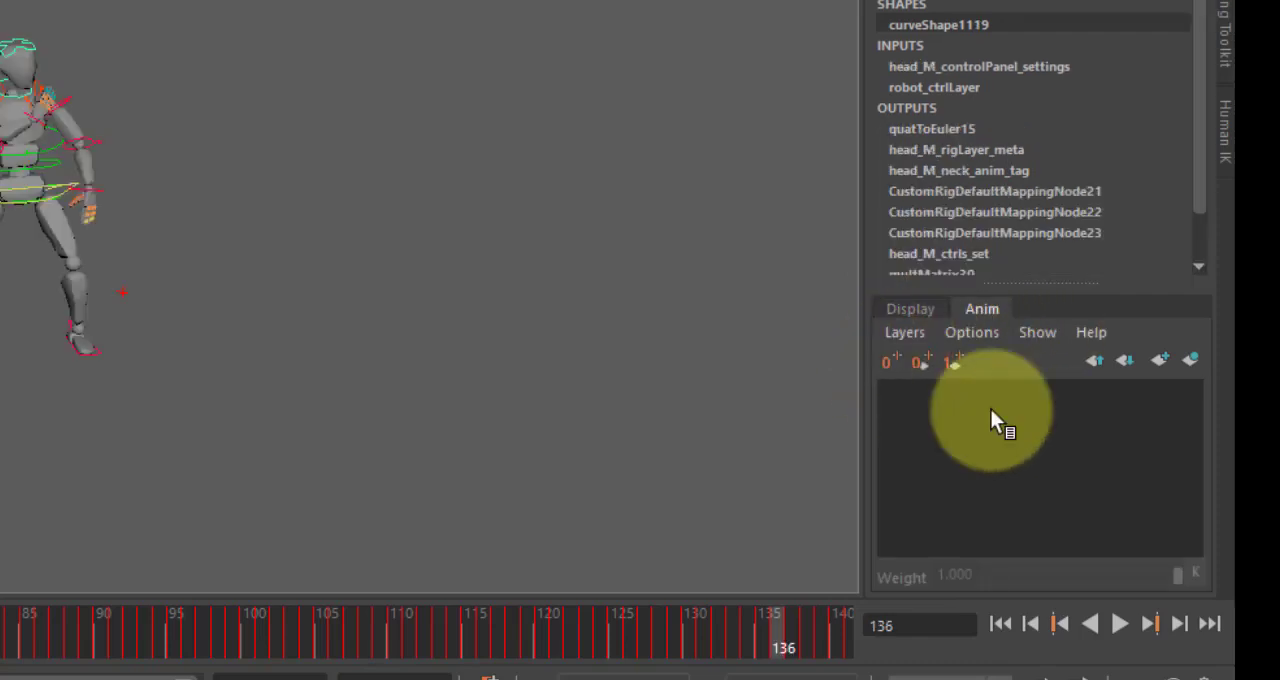
left_click(903, 334)
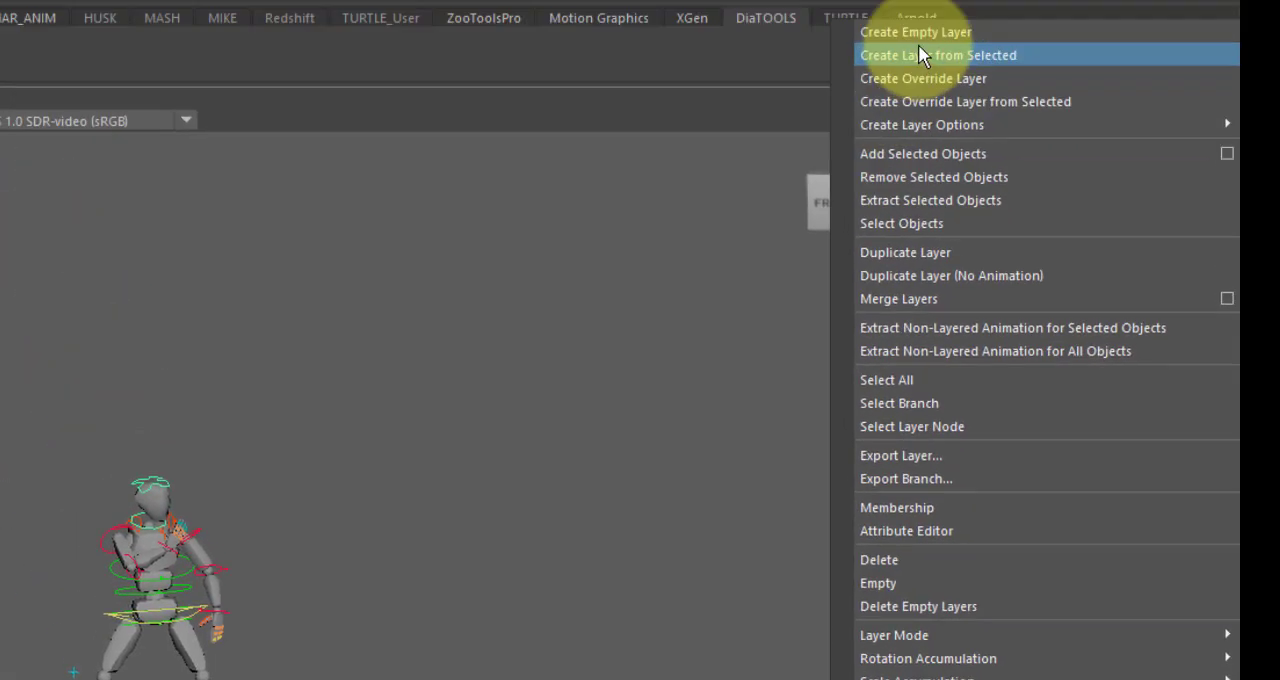
left_click(928, 95)
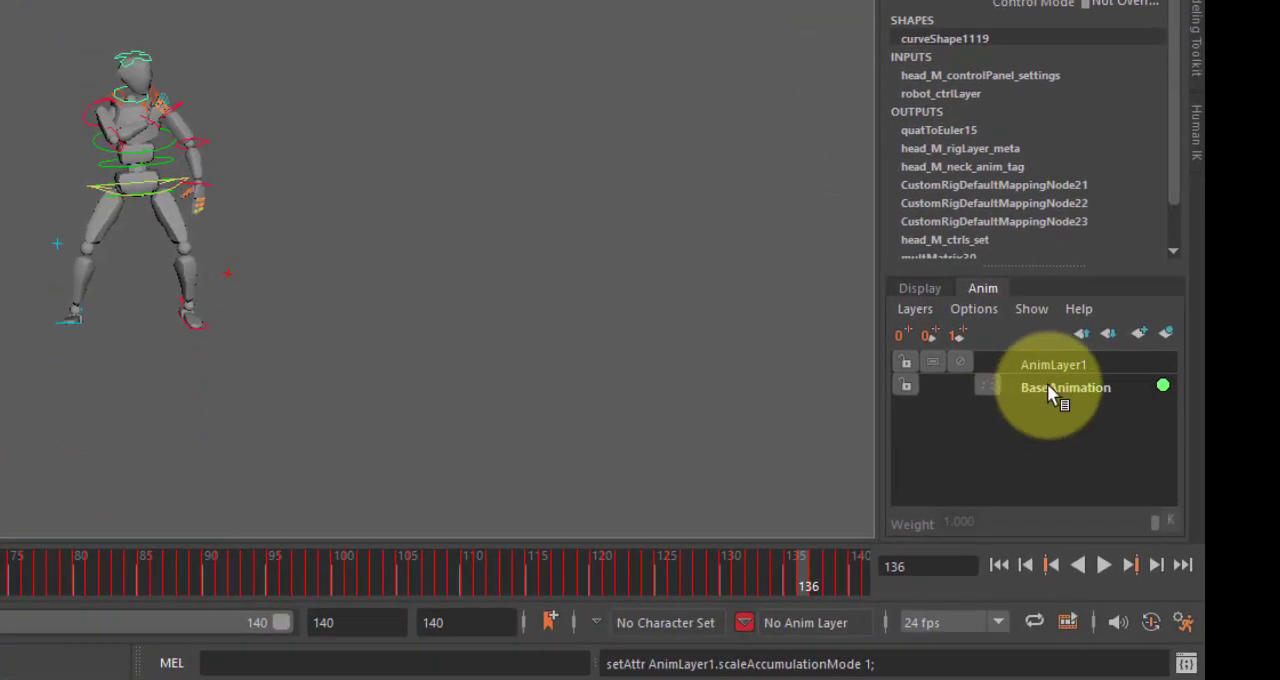
Examine the motion and keys with BaseAnimation selected and with the empty AnimLayer1 selected
left_click(1071, 387)
left_click(1066, 368)
left_click(1072, 389)
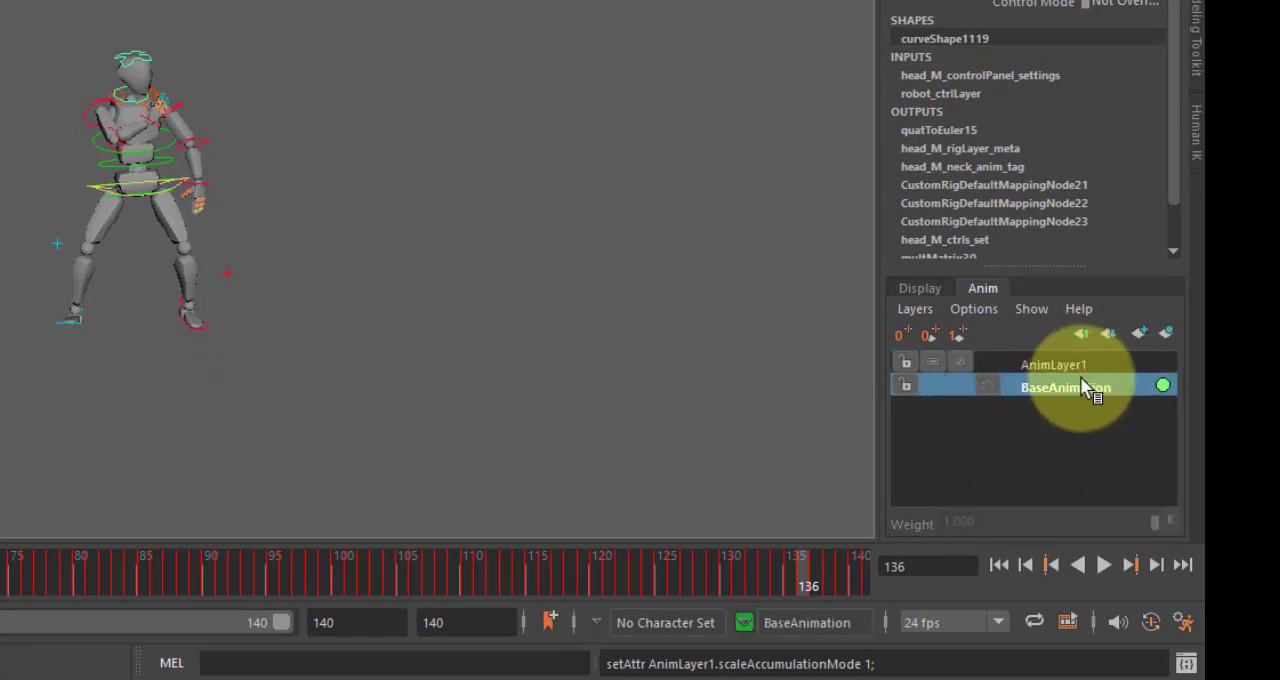
key("alt+v")
left_click_drag(8, 596, 768, 602)
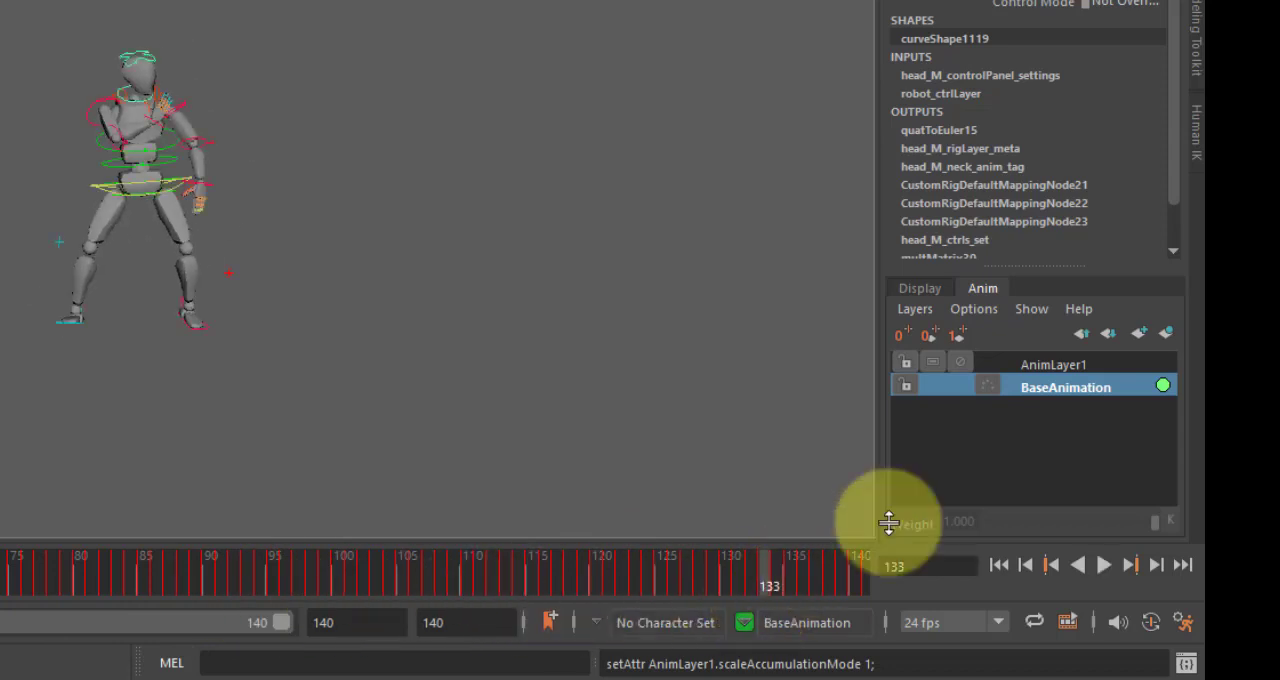
left_click(1062, 366)
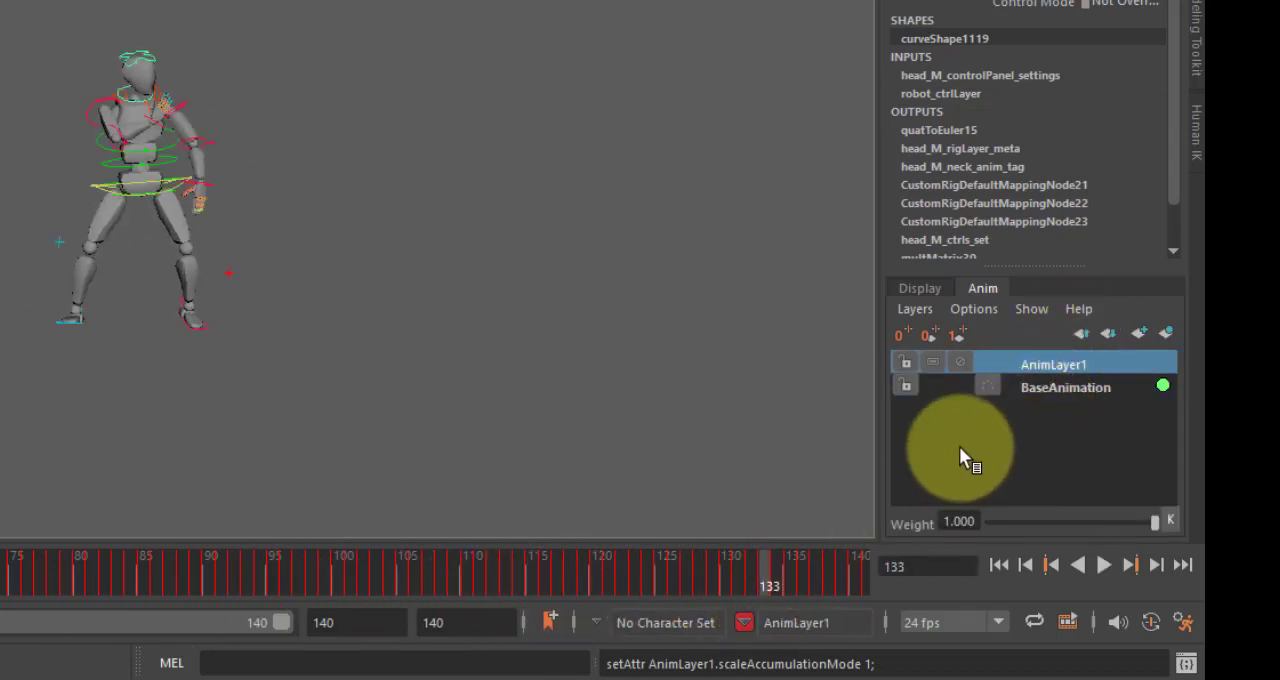
left_click_drag(725, 580, 46, 627)
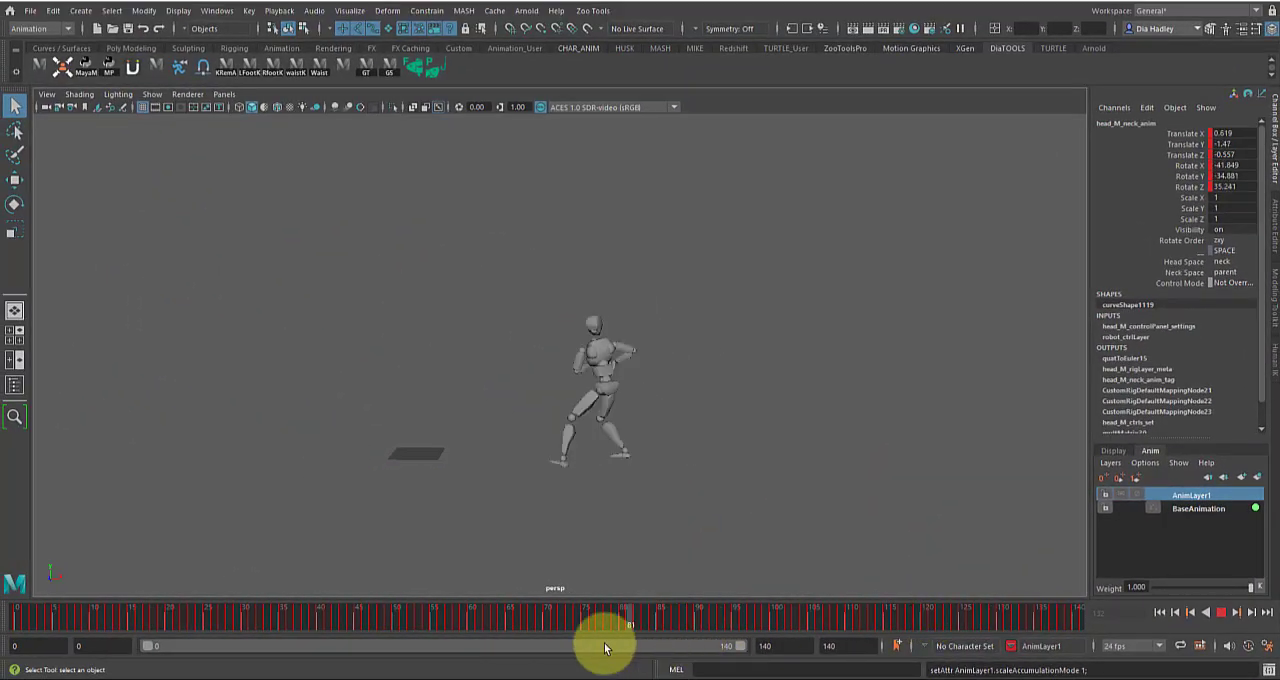
left_click_drag(604, 648, 23, 623)
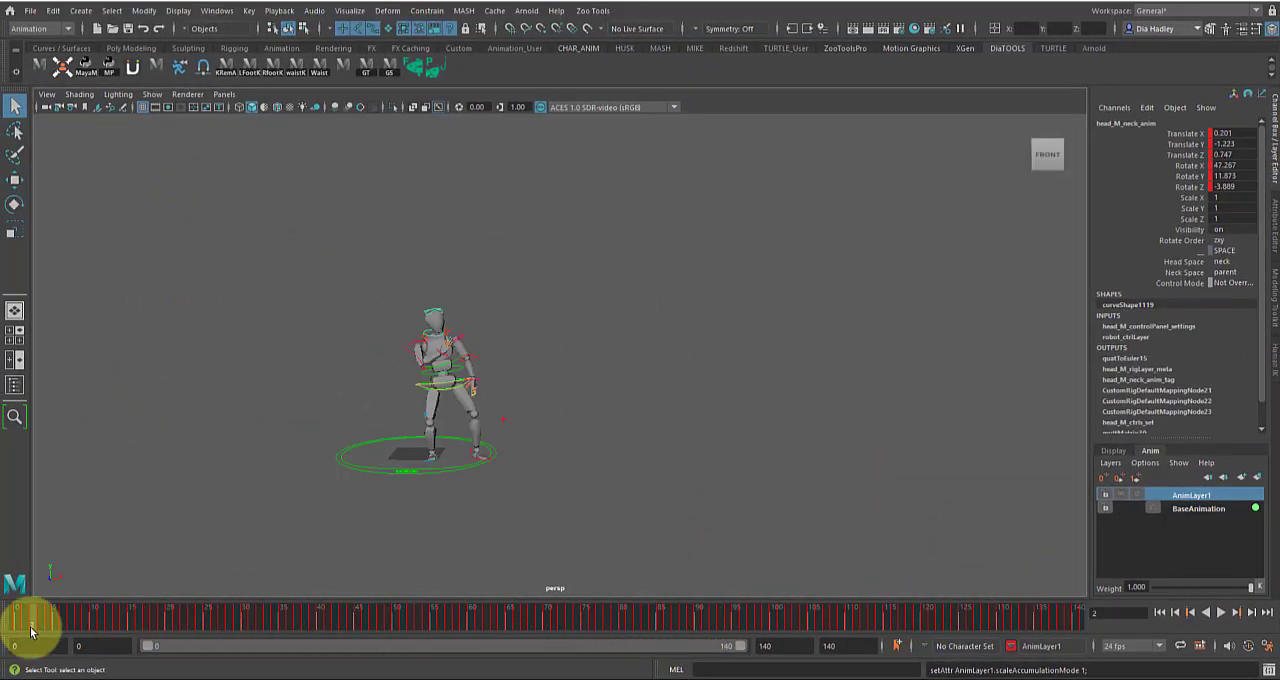
Select all of the robot's controls and add them to AnimLayer1
left_click(1208, 497)
left_click_drag(309, 277, 572, 520)
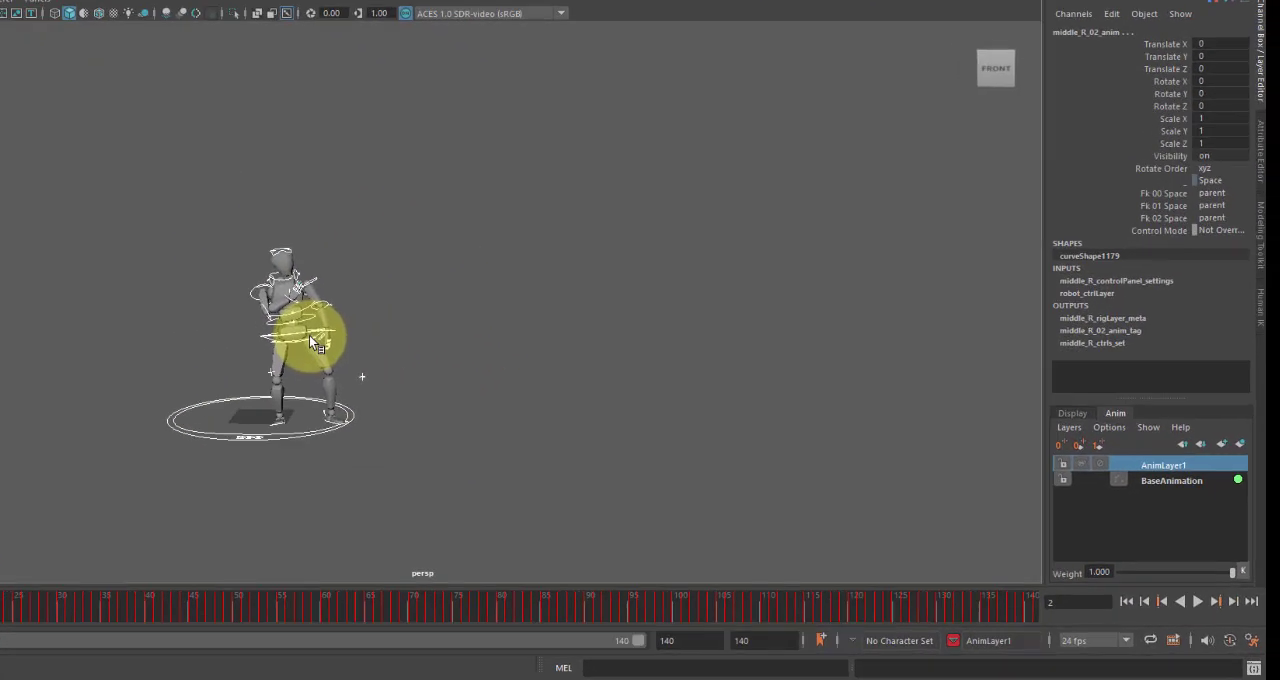
right_click(1061, 376)
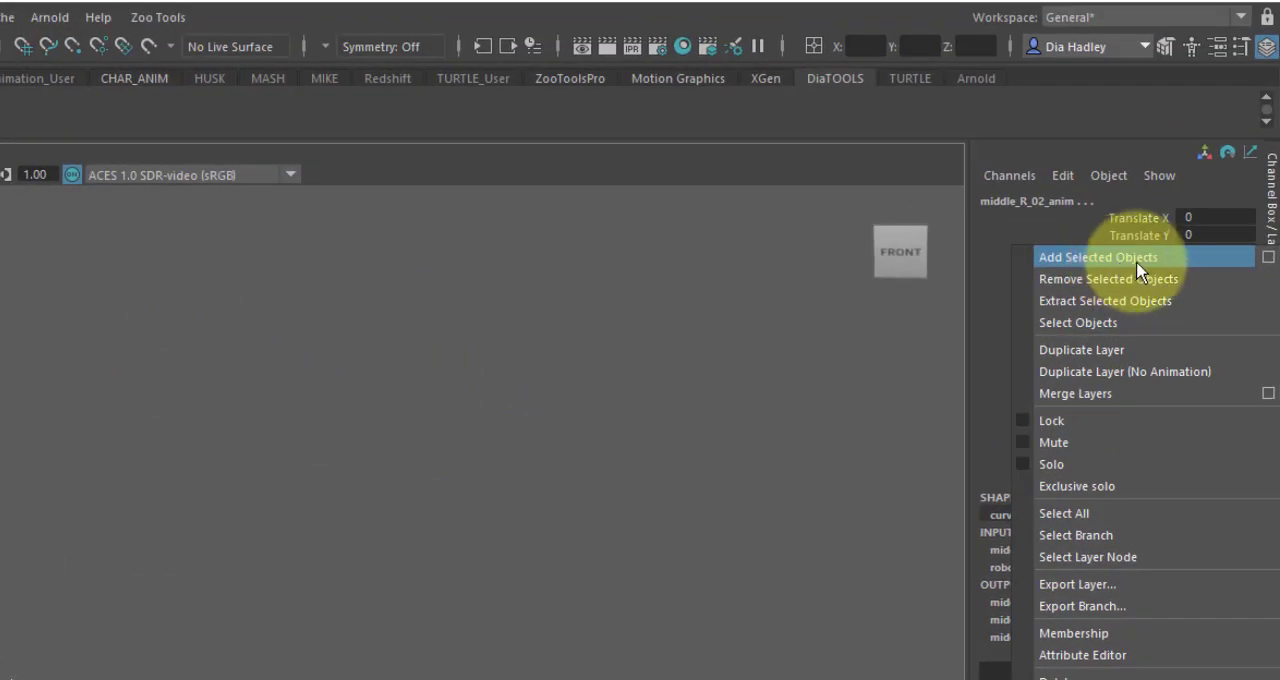
left_click(1141, 262)
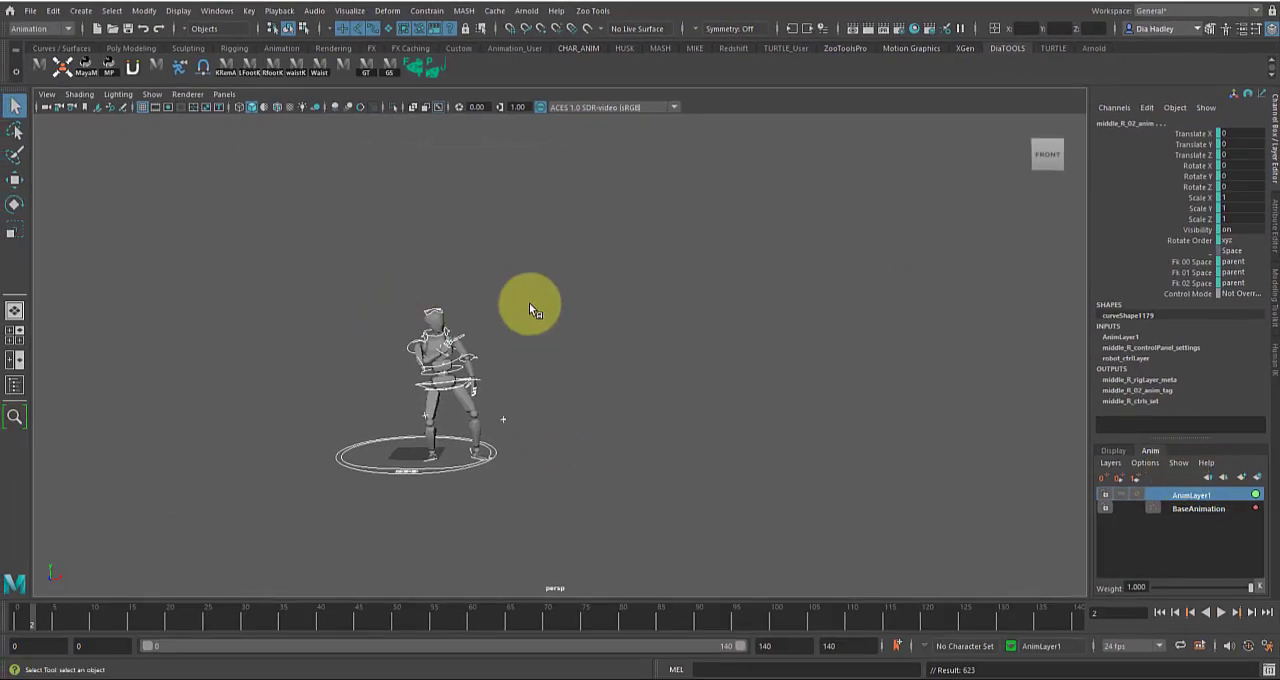
Compare the timeline keys of BaseAnimation and AnimLayer1 by alternating between the layers and scrubbing the animation
left_click(1188, 509)
left_click(1190, 496)
left_click(1189, 509)
left_click(1187, 496)
left_click(1188, 509)
left_click(1190, 496)
left_click(1192, 508)
left_click(1194, 495)
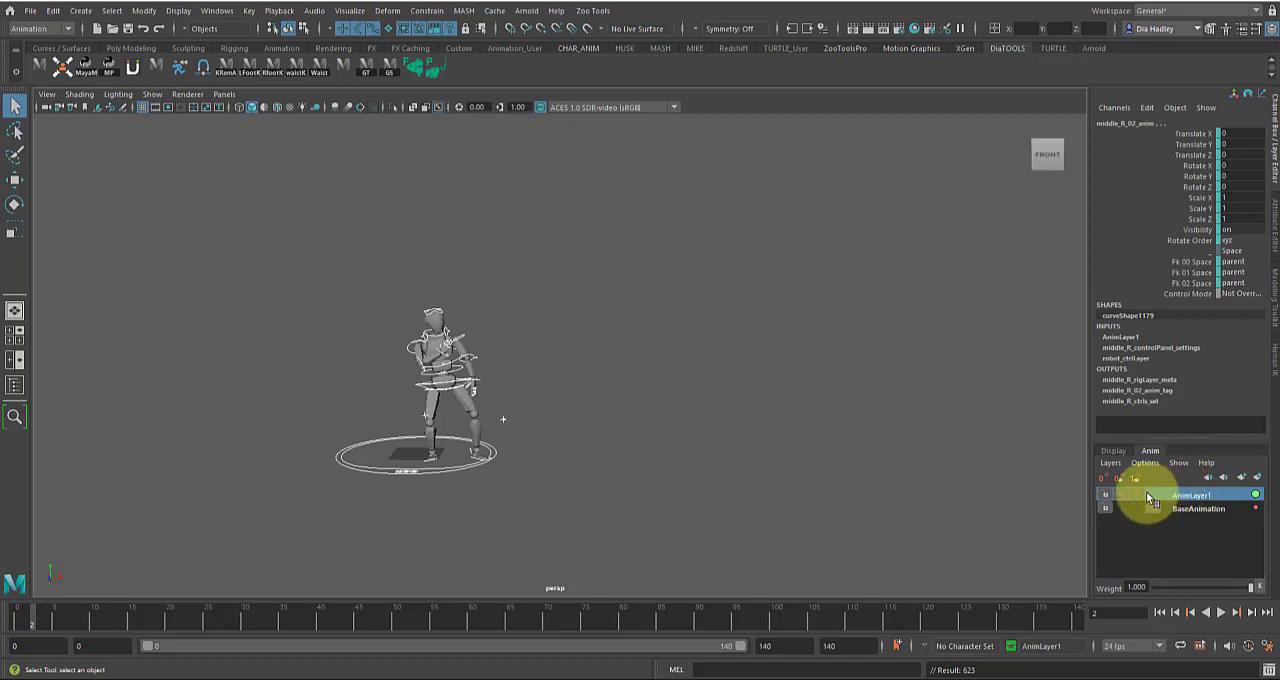
mouse_move(760, 617)
left_mouse_down()
mouse_move(771, 617)
mouse_move(743, 617)
left_mouse_up()
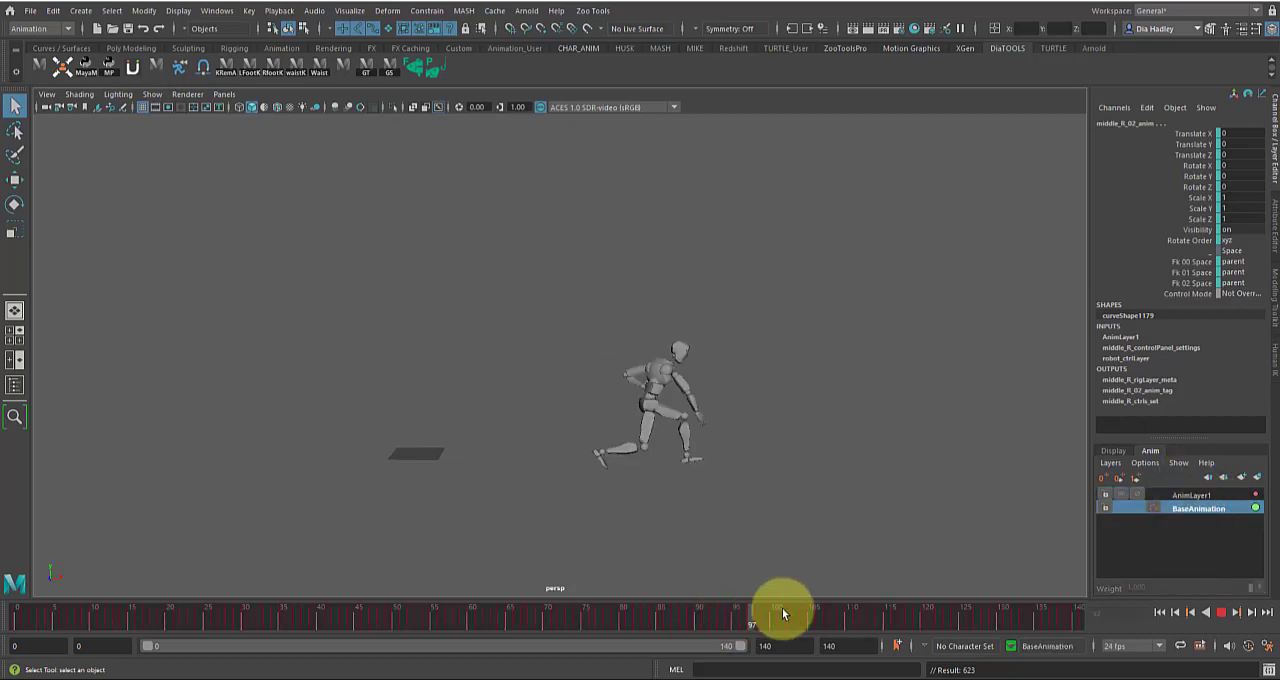
Key all selected controls on AnimLayer1 at frames 55 and 80
left_click(1195, 495)
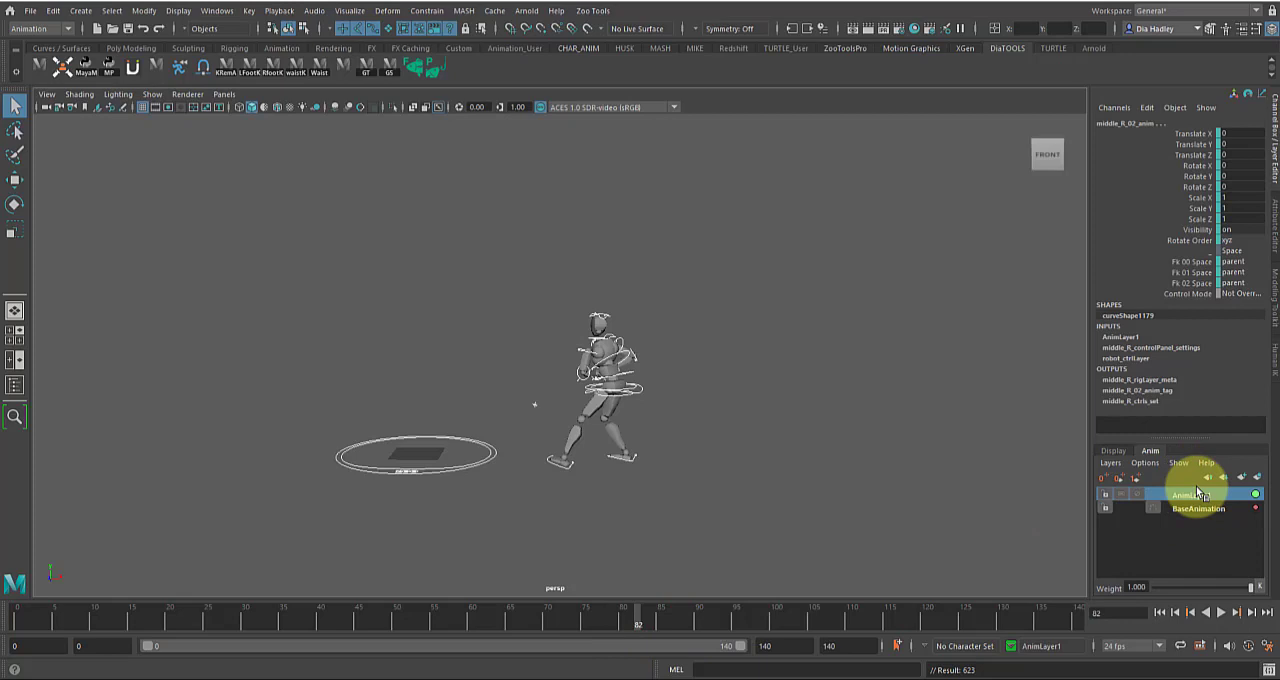
left_click(540, 622)
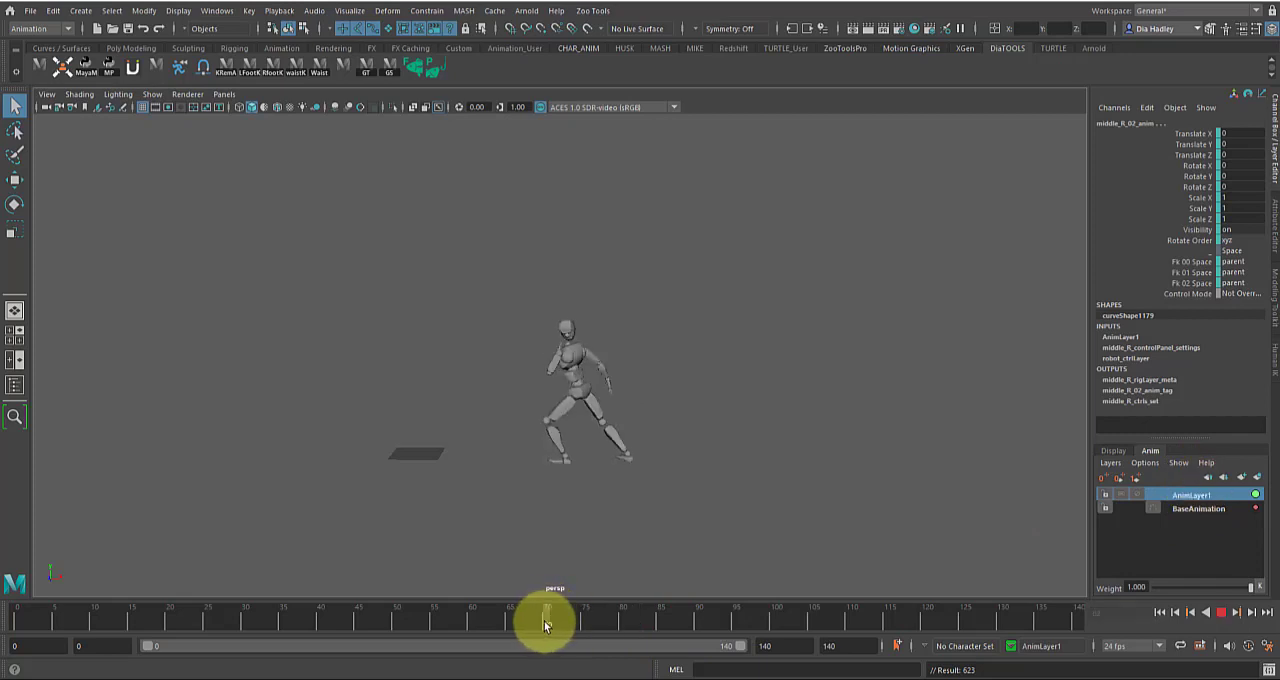
mouse_move(551, 622)
left_mouse_down()
mouse_move(618, 622)
mouse_move(292, 624)
mouse_move(492, 620)
mouse_move(429, 621)
mouse_move(434, 640)
left_mouse_up()
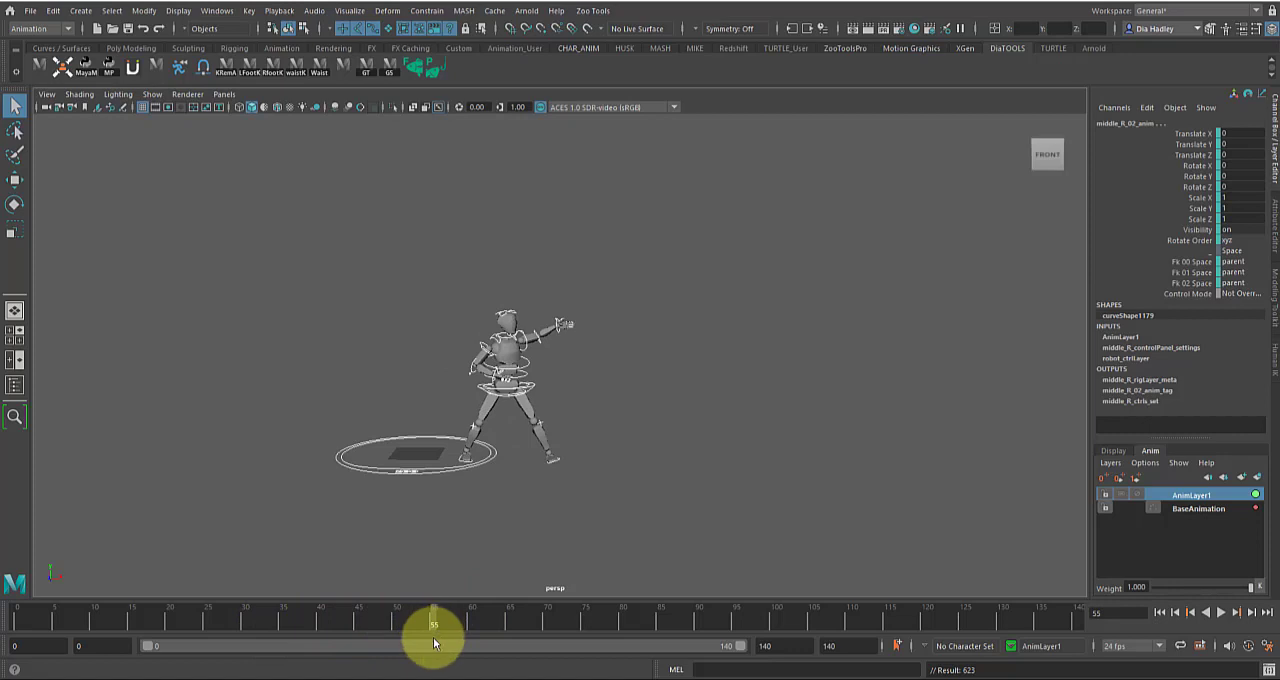
key("s")
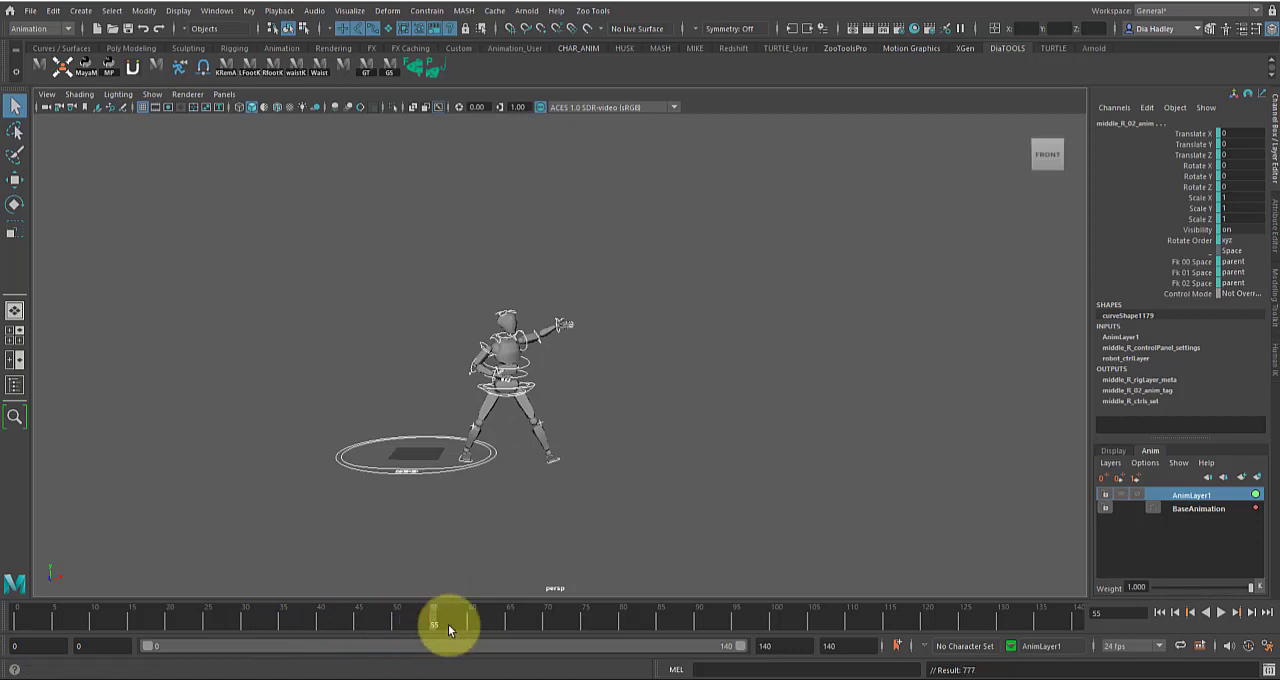
key("alt+v")
left_click_drag(547, 627, 684, 614)
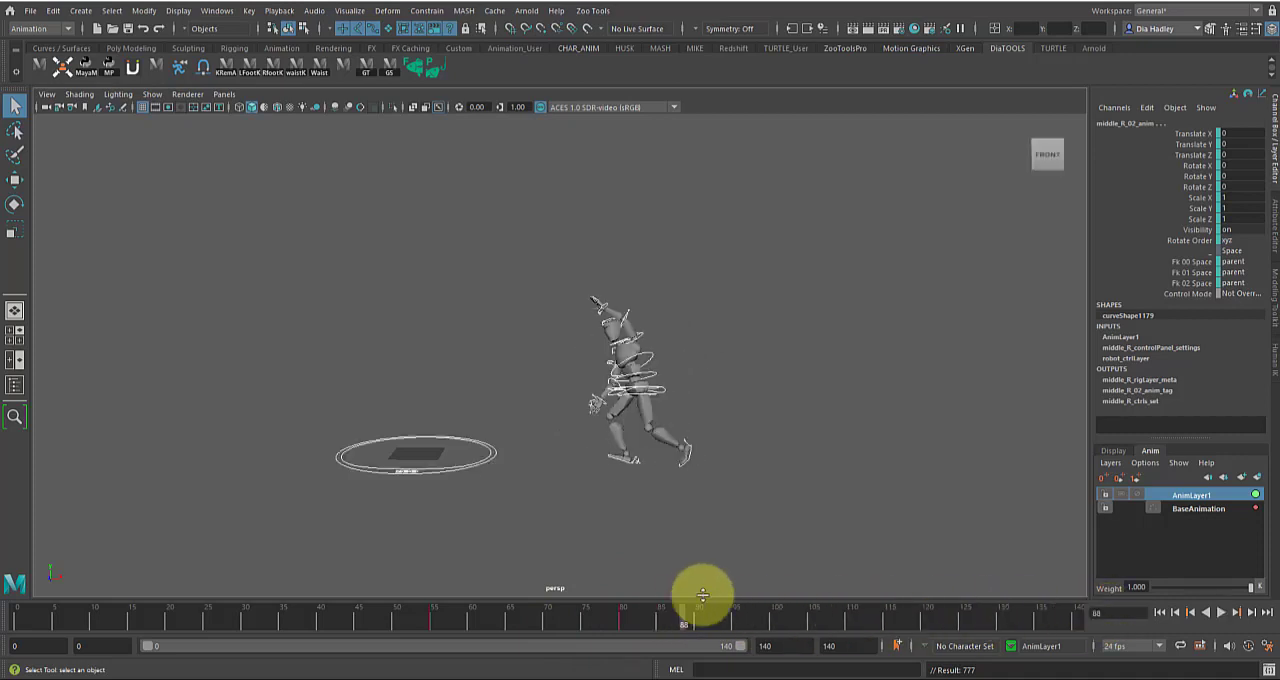
Scrub and play the animation before, between and after the AnimLayer1 keys at frames 55 and 80 to examine the affected range
left_click(436, 623)
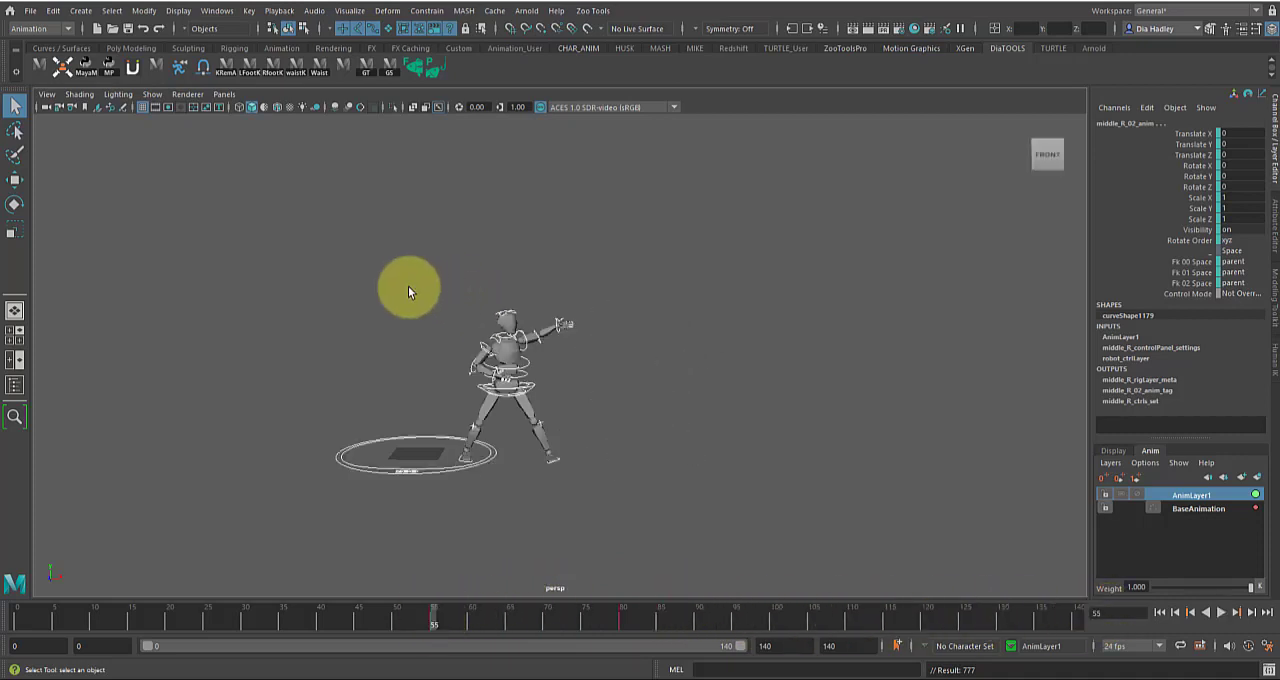
left_click(446, 622)
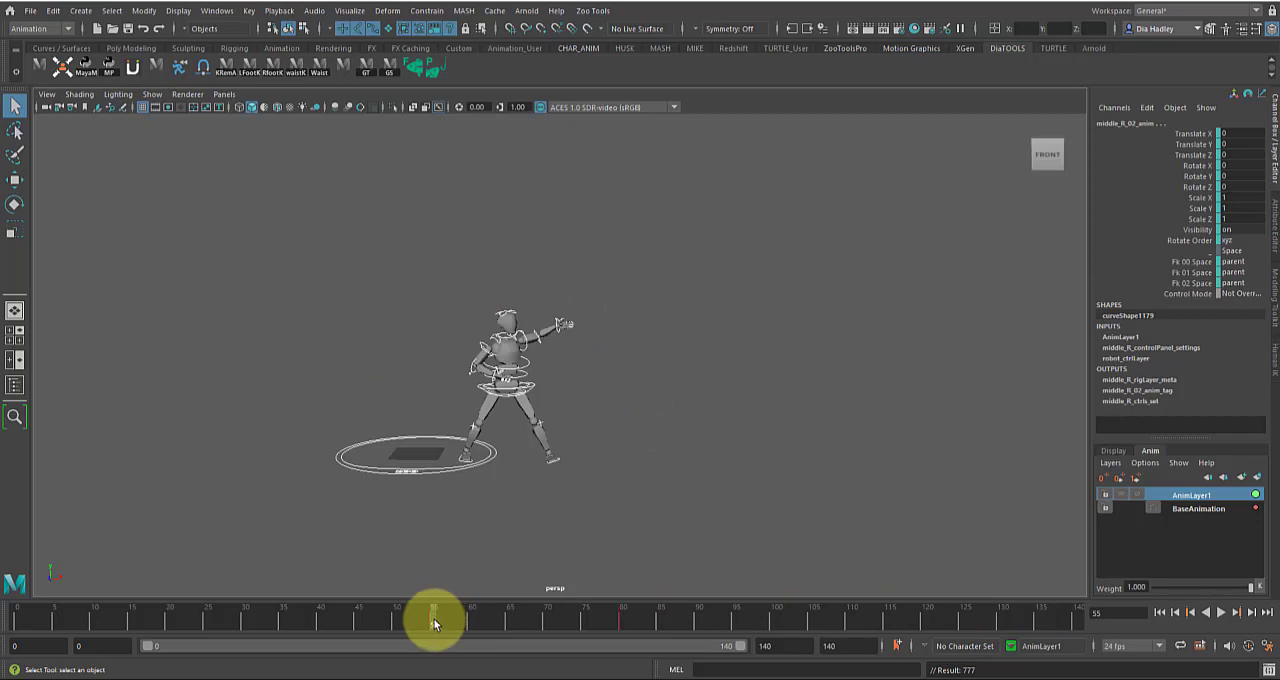
left_click_drag(452, 611, 622, 622)
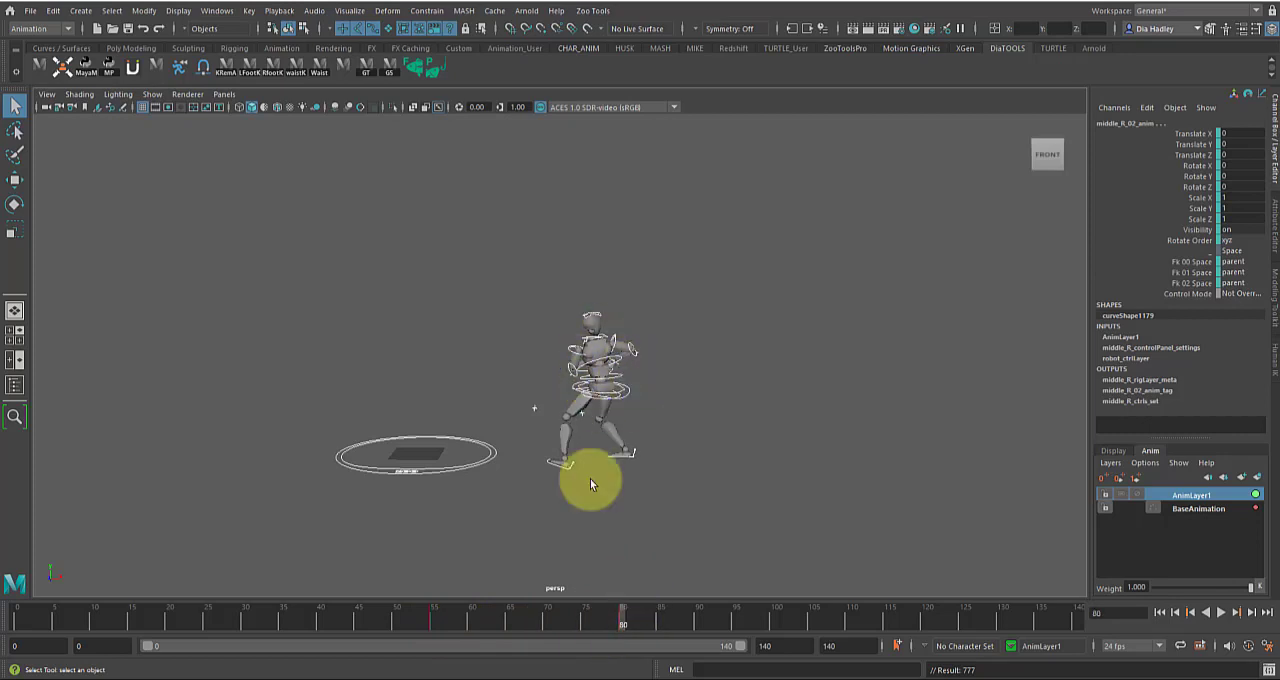
left_click_drag(623, 617, 1063, 623)
left_click_drag(615, 625, 237, 621)
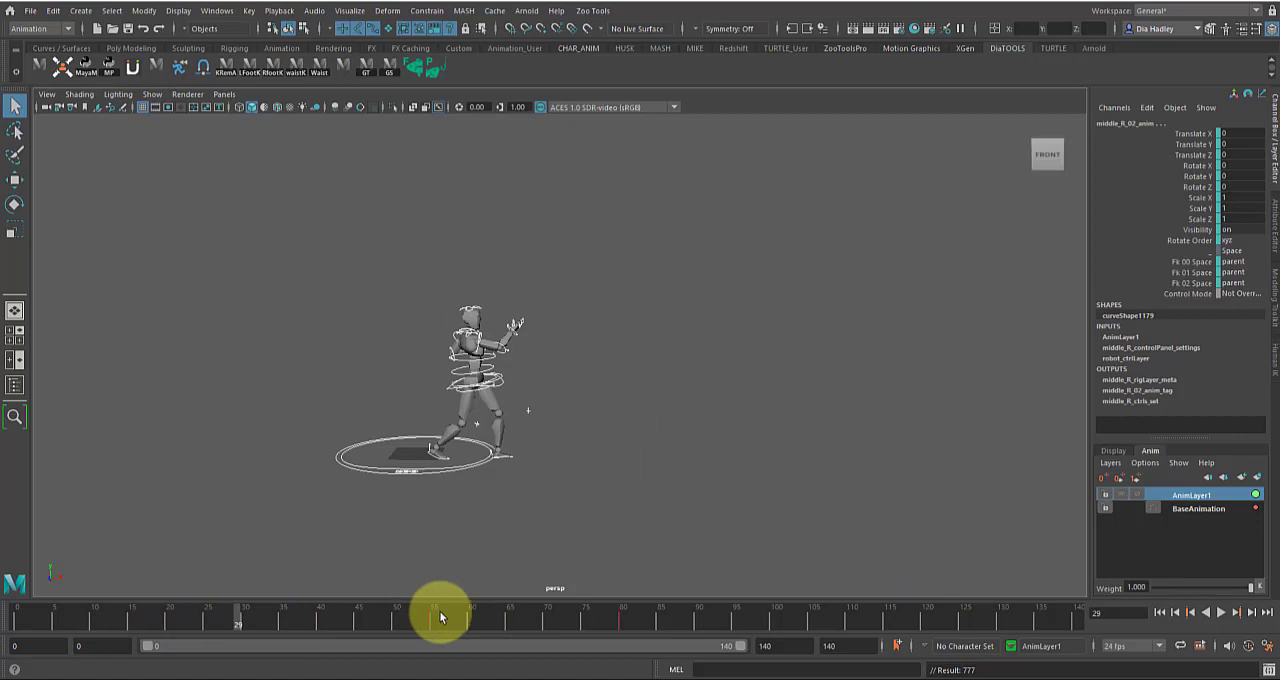
left_click(440, 619)
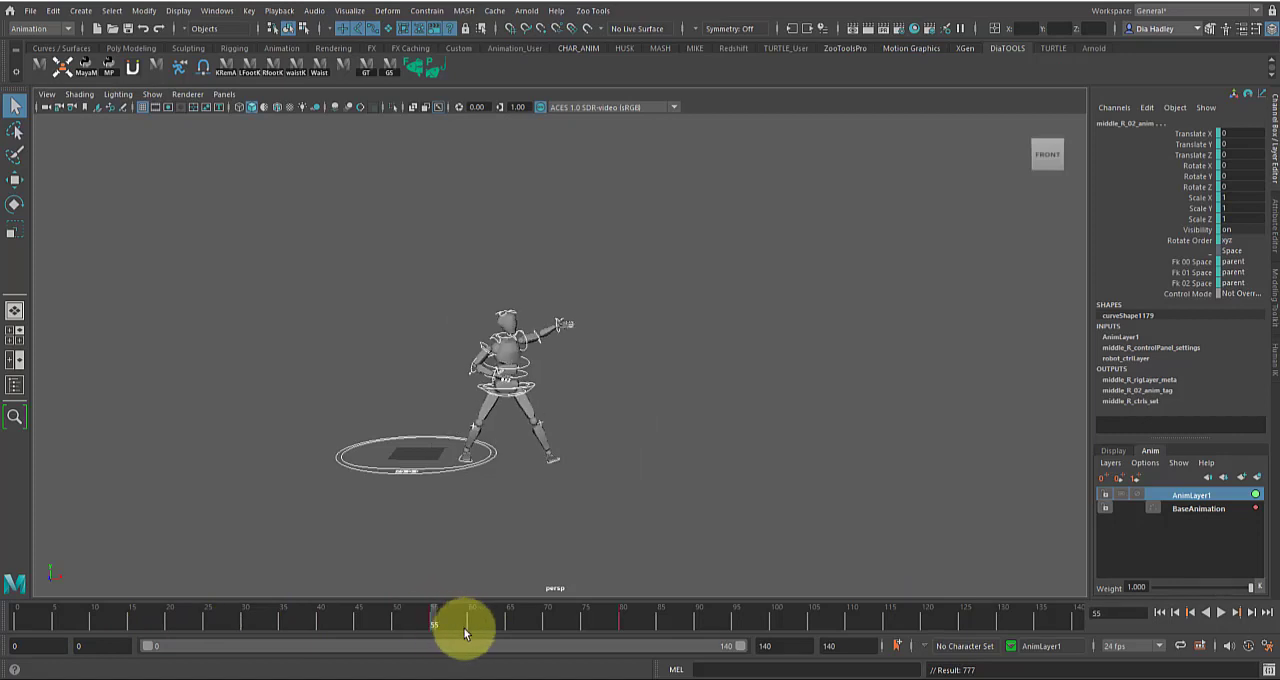
left_click_drag(431, 614, 626, 616)
key("alt+v")
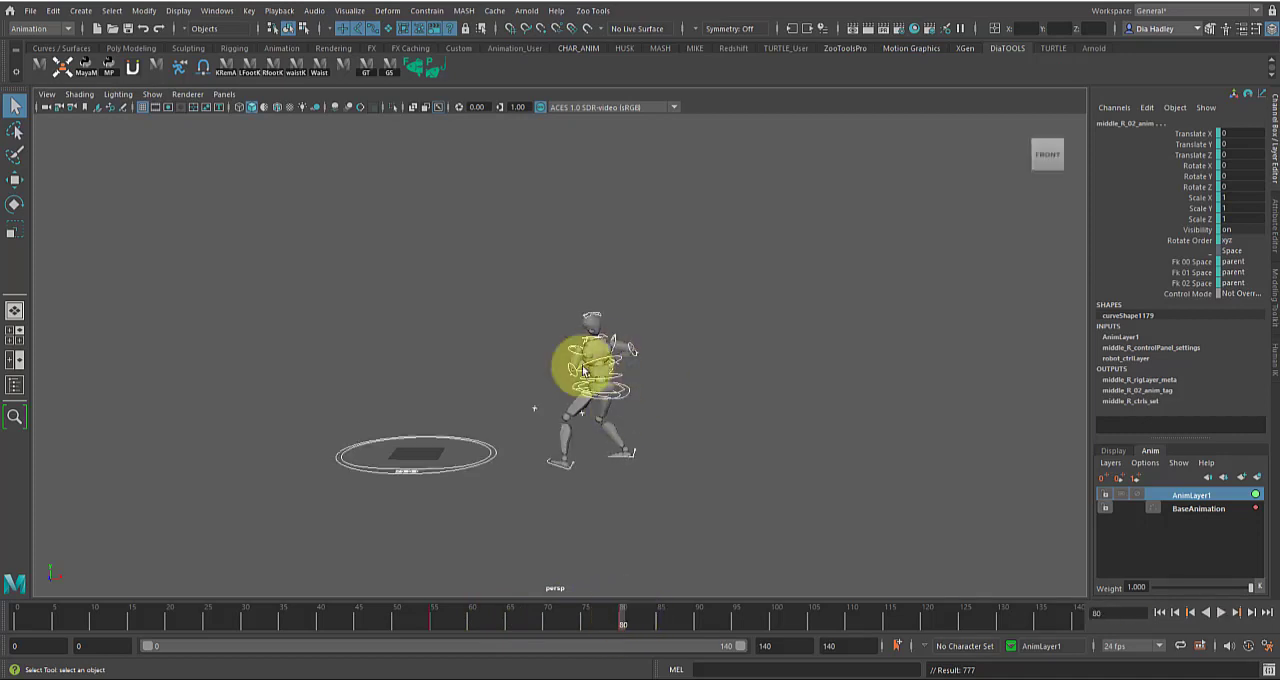
mouse_move(515, 621)
left_mouse_down()
mouse_move(443, 614)
mouse_move(543, 609)
mouse_move(515, 621)
mouse_move(536, 626)
left_mouse_up()
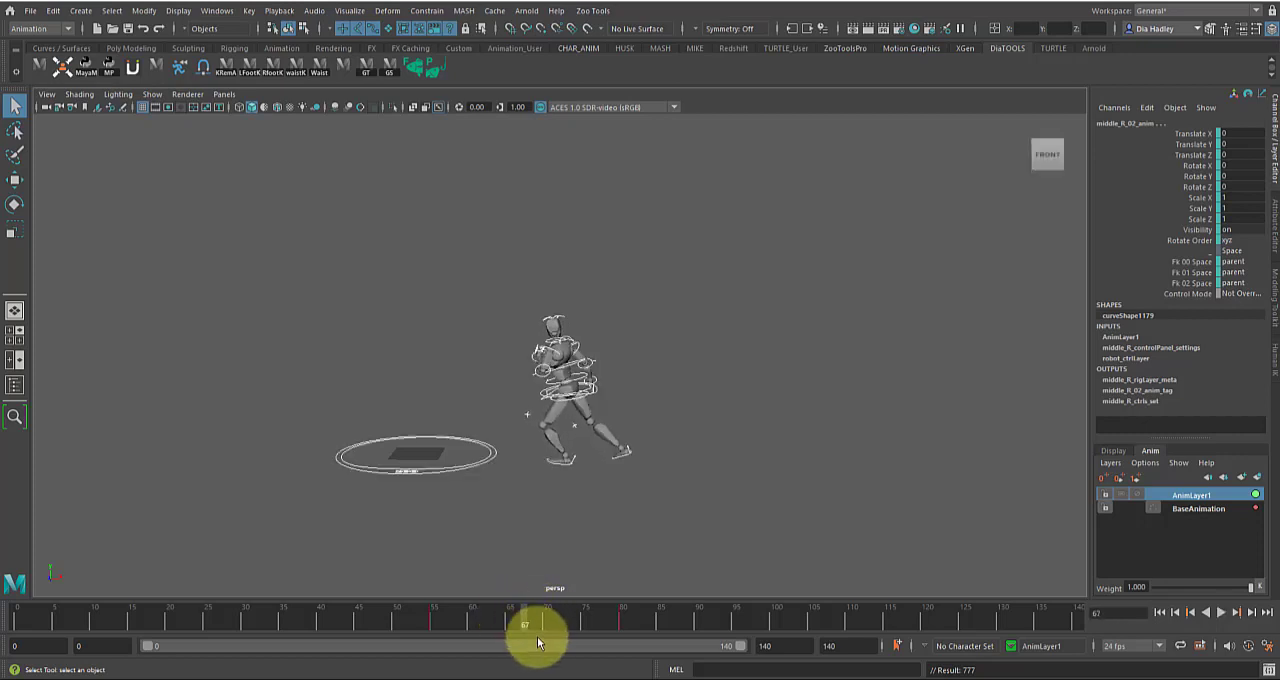
Raise the robot's right foot IK control into a kick at frame 67 on AnimLayer1, moving and rotating it
left_click(655, 425)
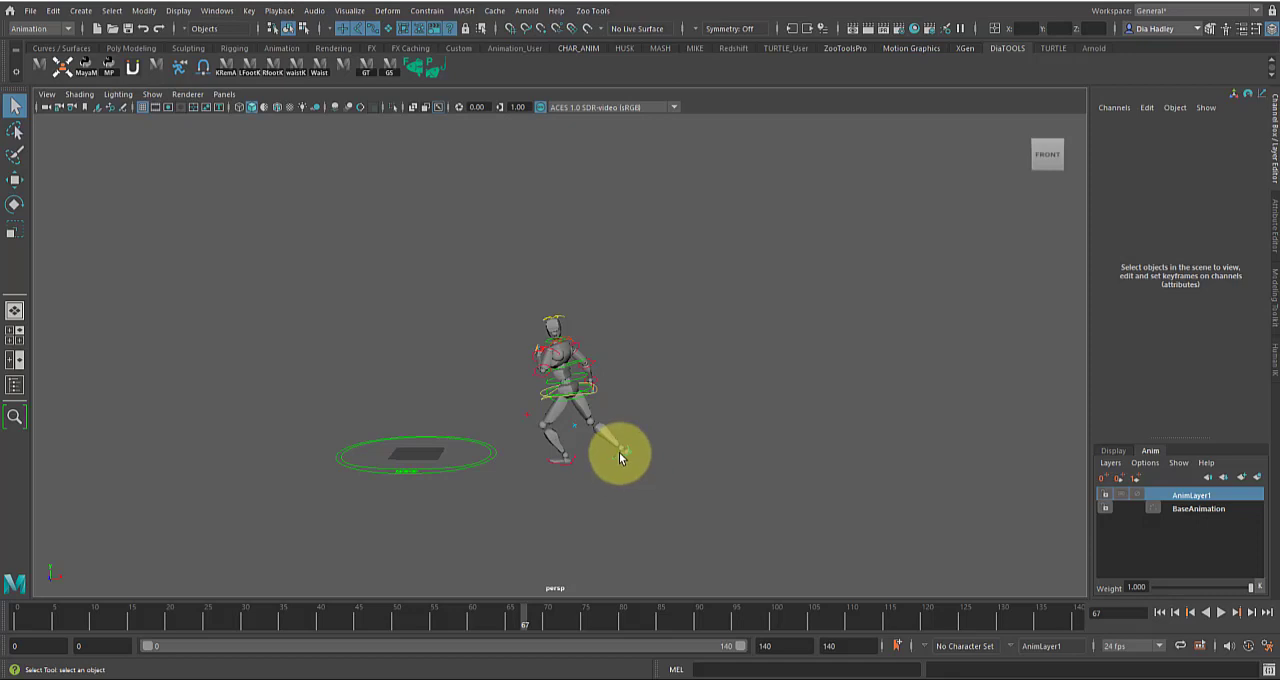
left_click(616, 453)
left_click_drag(649, 437, 641, 408, "alt")
key("w")
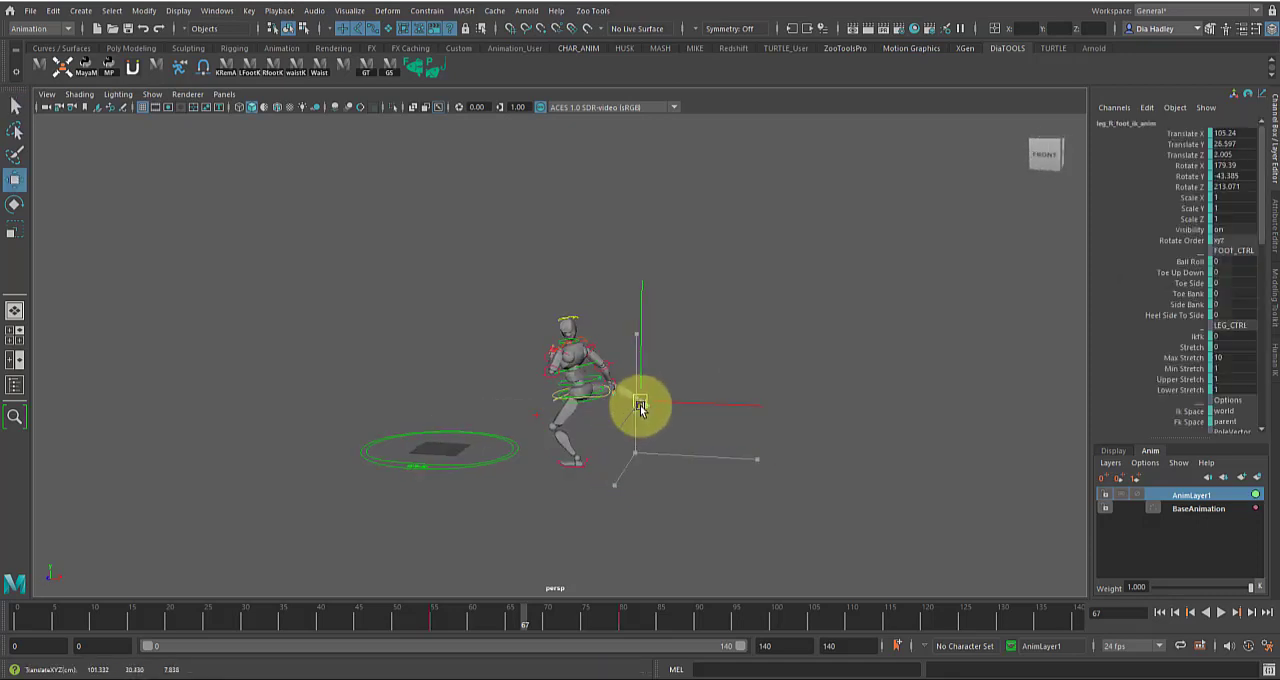
key("e")
left_click_drag(641, 315, 657, 367)
left_click_drag(765, 412, 548, 392)
key("w")
left_click_drag(646, 380, 599, 457, "alt")
key("e")
left_click_drag(599, 457, 564, 493, "alt")
key("w")
left_click_drag(564, 493, 676, 322, "alt")
Rotate the spine gimbal control at frame 67 to lean the robot's body back from the kicking leg
scroll(689, 440, "up", 2)
left_click(632, 410)
left_click(629, 410)
key("e")
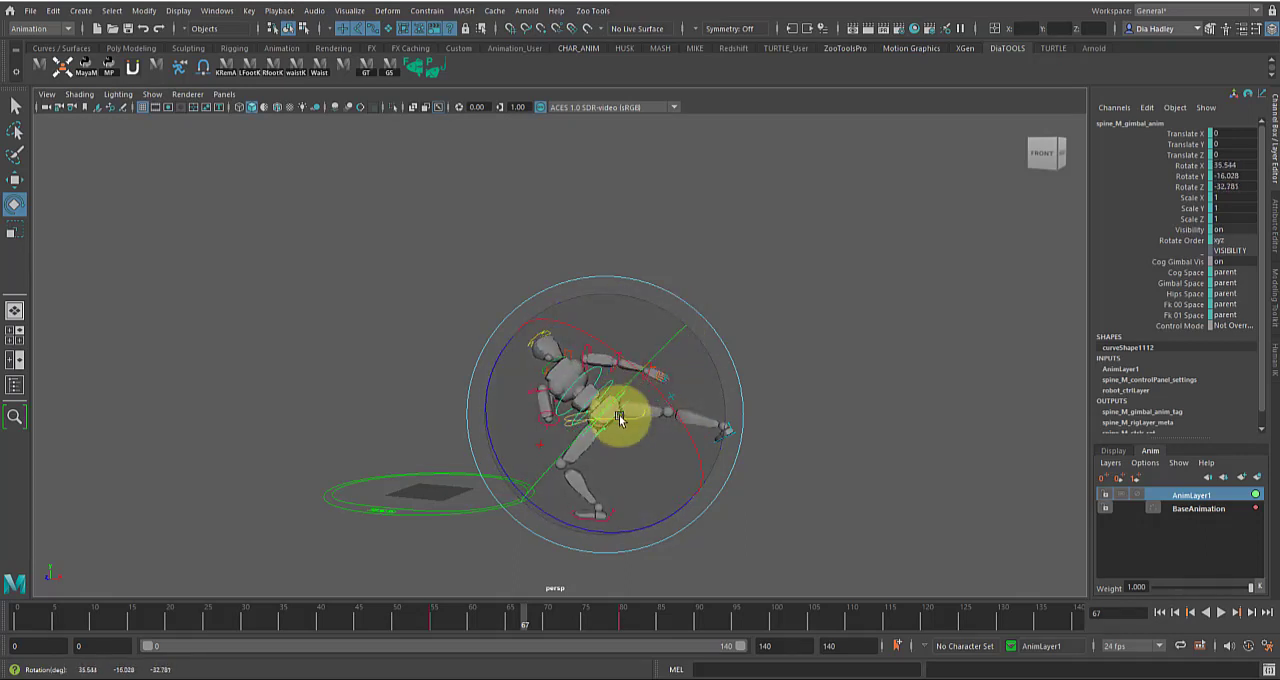
left_click_drag(631, 428, 694, 366, "alt")
key("w")
Extend the kick by moving the right foot IK control to about 116.453, 27.29, -3.941 at frame 67
left_click(705, 405)
key("e")
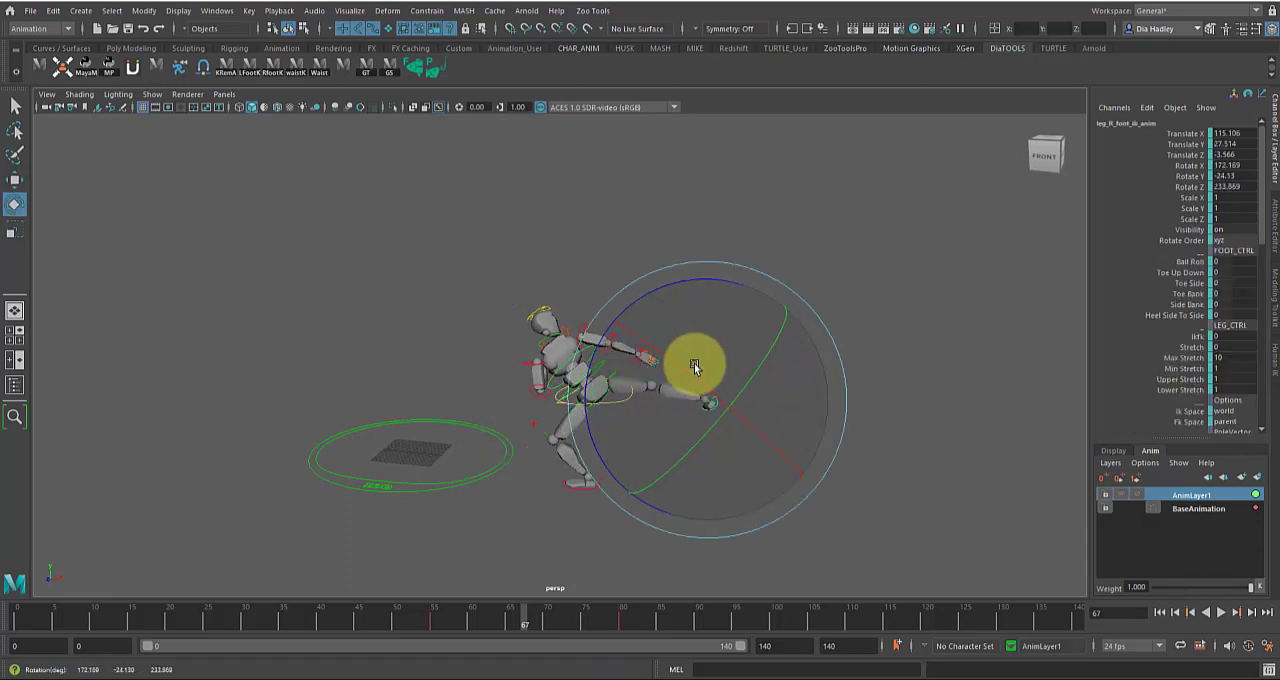
key("w")
left_click_drag(709, 410, 770, 404, "alt")
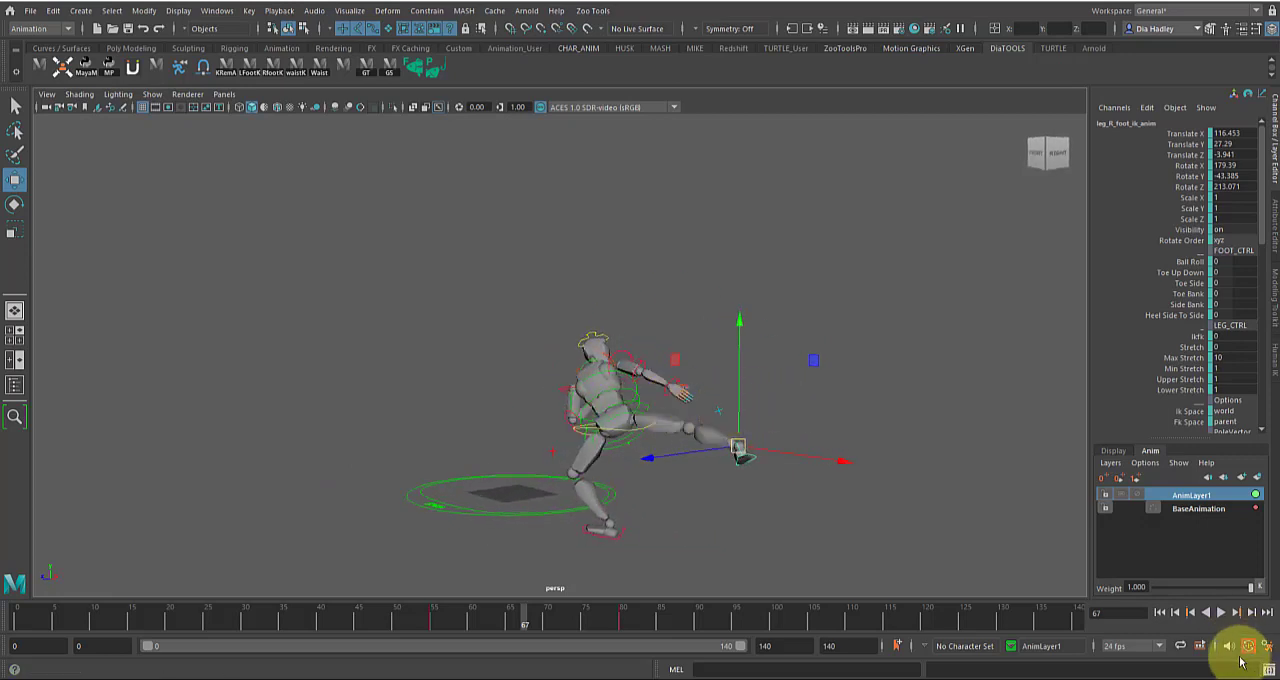
Turn on automatic keyframing and key all of the robot's controls on AnimLayer1 at frame 67
left_click_drag(689, 429, 687, 513, "alt")
left_click_drag(485, 277, 817, 554)
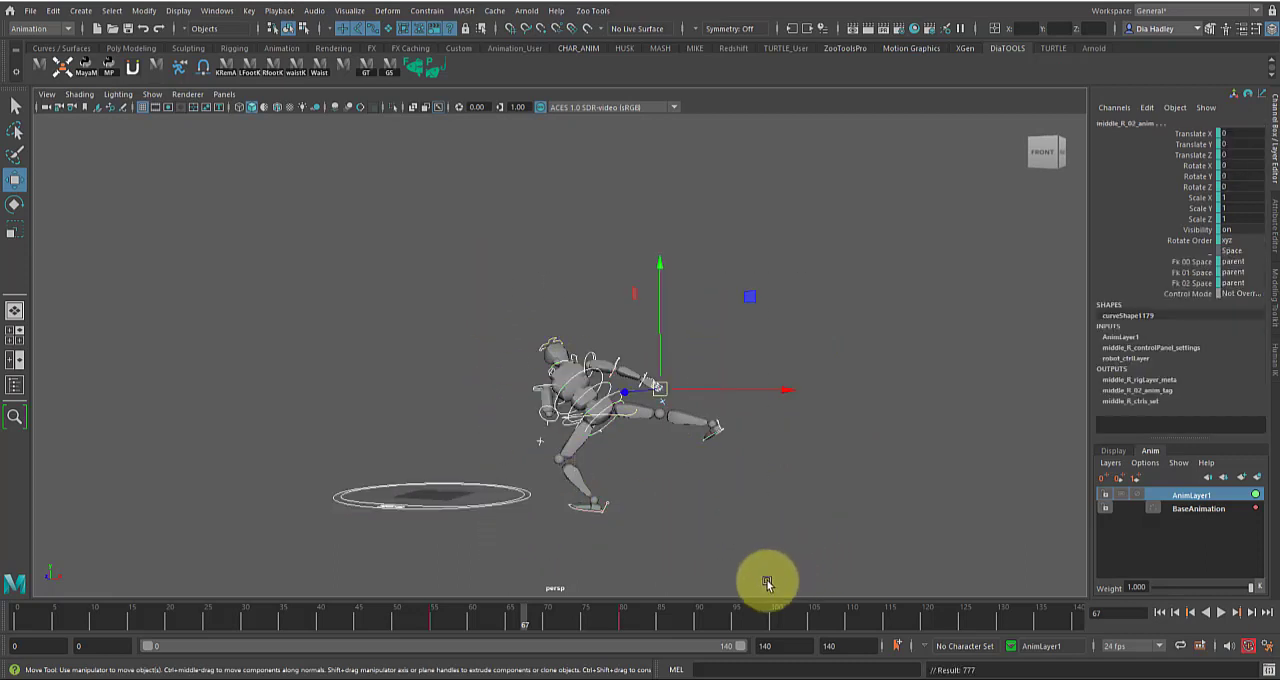
left_click(680, 480)
Rotate the right foot IK control at frame 67 to about 172.457, -17.685, 265.304
mouse_move(529, 611)
left_mouse_down()
mouse_move(452, 623)
mouse_move(530, 627)
mouse_move(517, 626)
left_mouse_up()
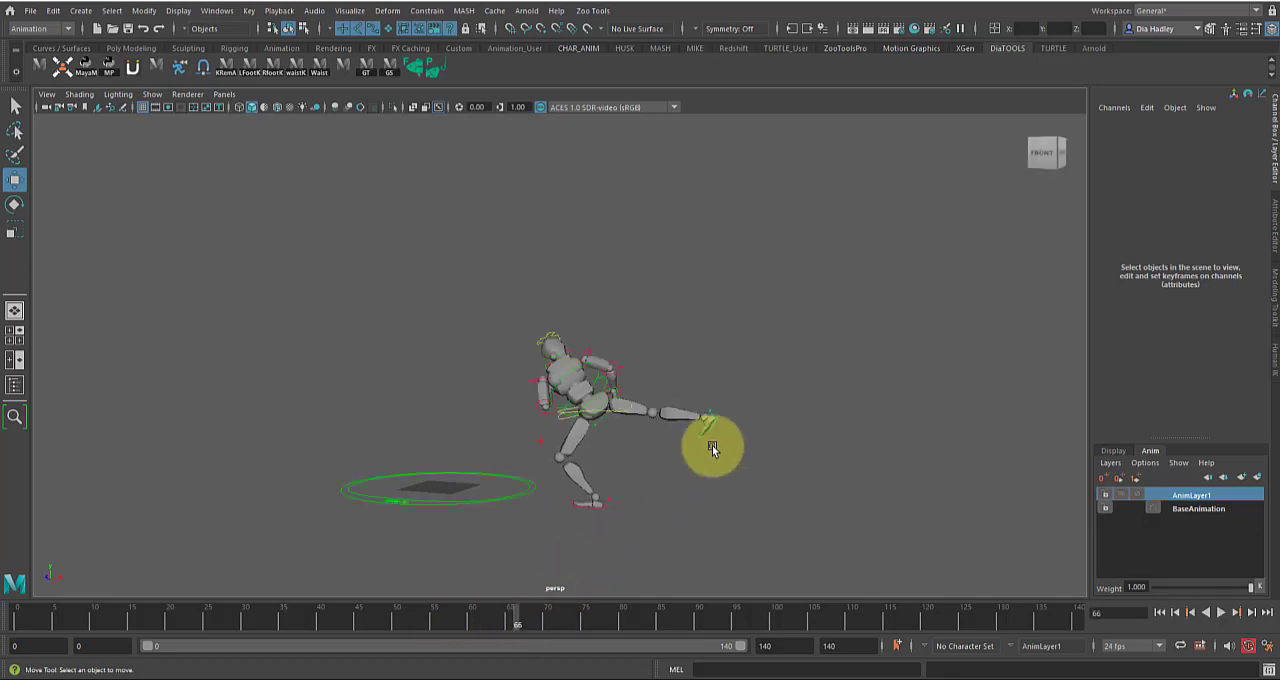
left_click(708, 420)
left_click(528, 617)
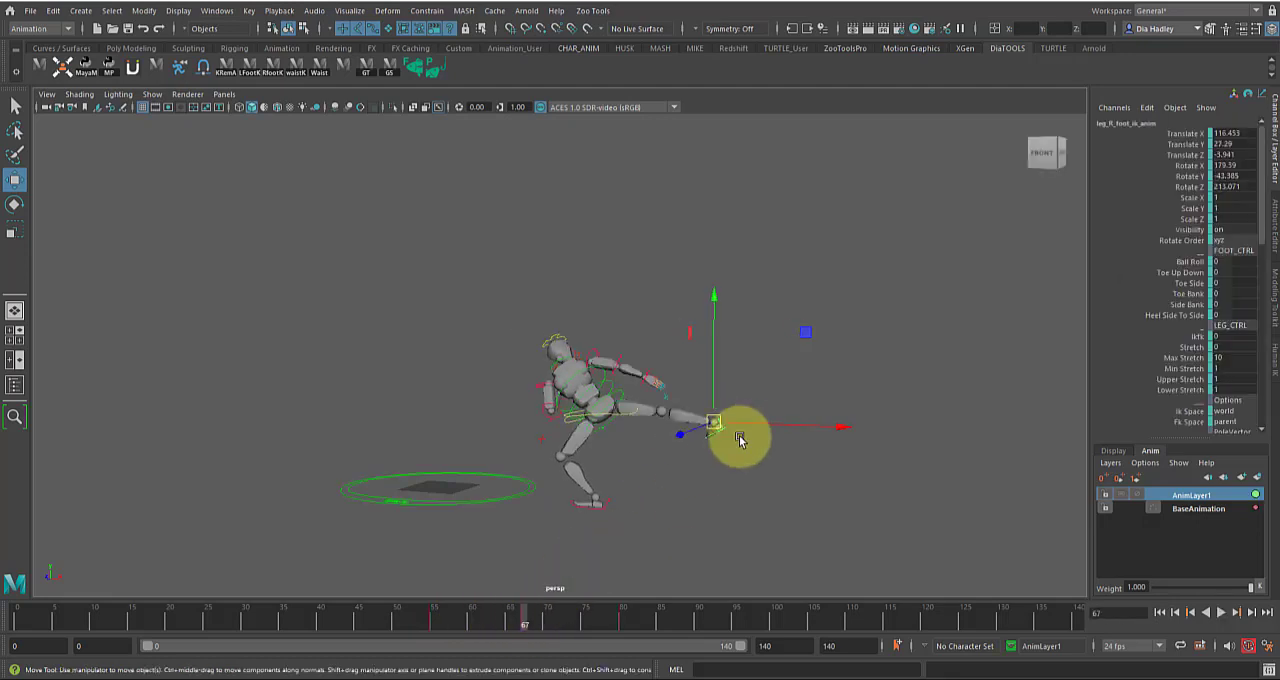
key("e")
left_click_drag(600, 391, 680, 480)
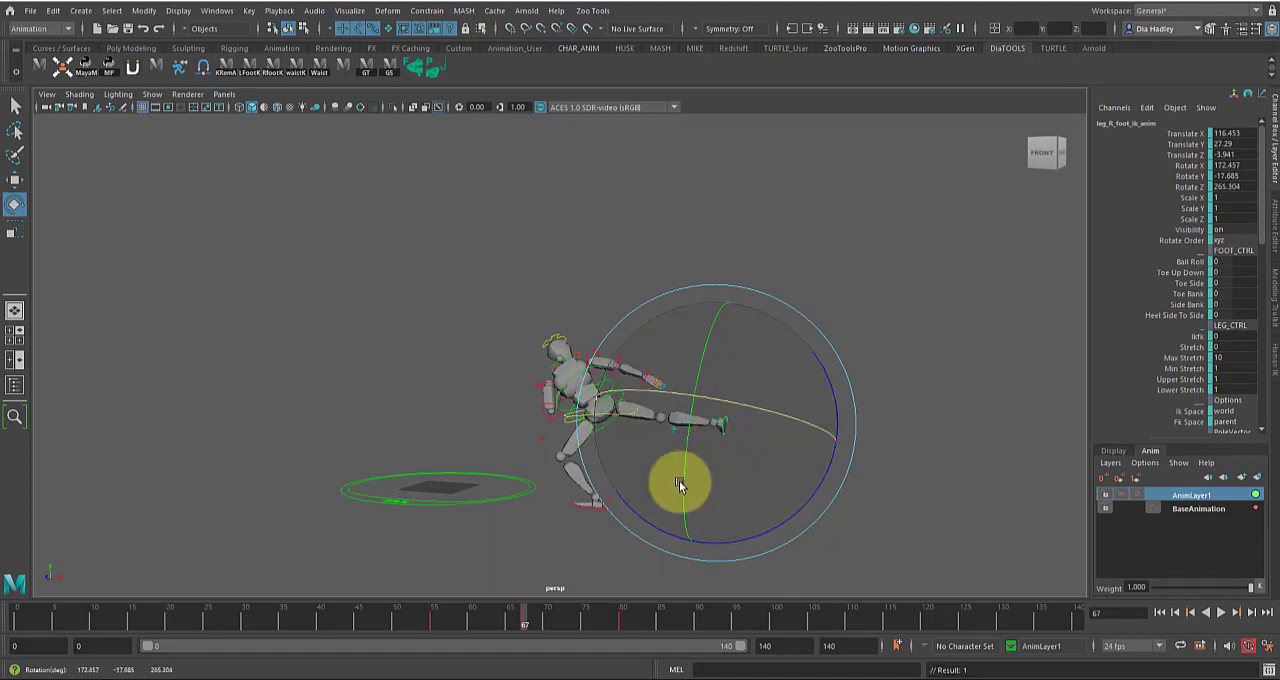
Scrub and play the animation through the new kick pose to examine how it blends into the surrounding motion
left_click_drag(440, 627, 533, 628)
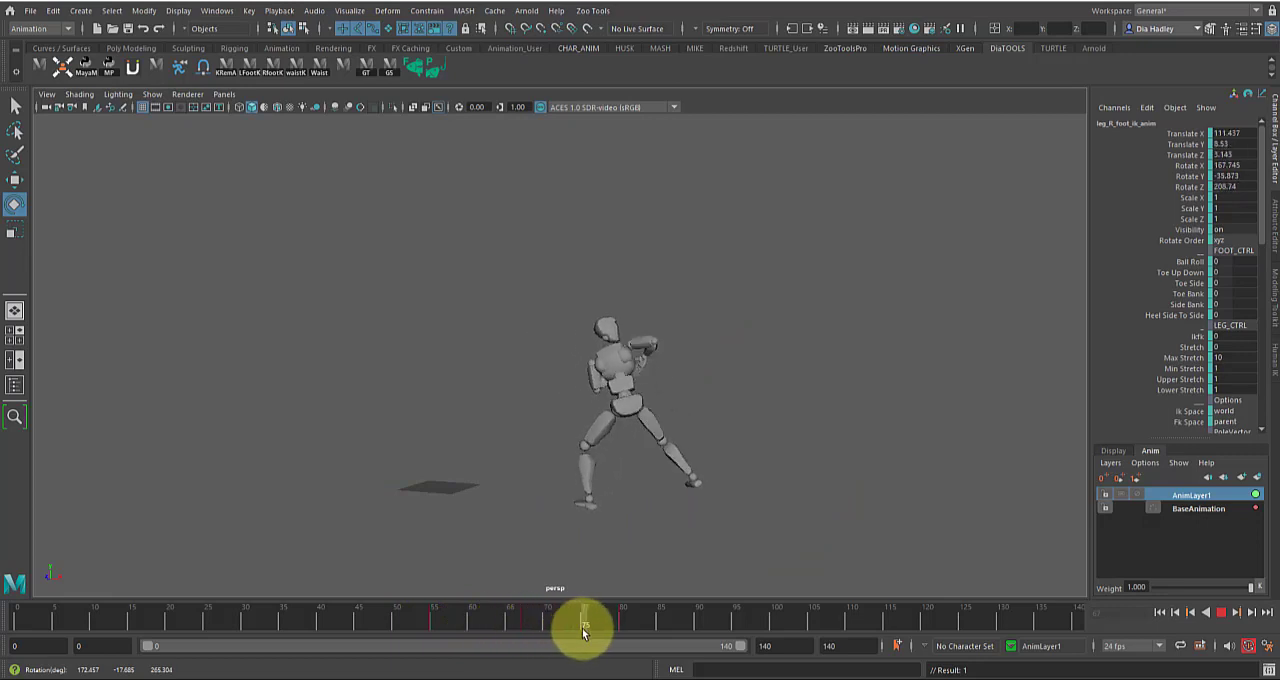
left_click_drag(613, 635, 524, 603)
left_click_drag(654, 485, 670, 484, "alt")
left_click_drag(326, 306, 738, 410)
left_click_drag(435, 622, 770, 623)
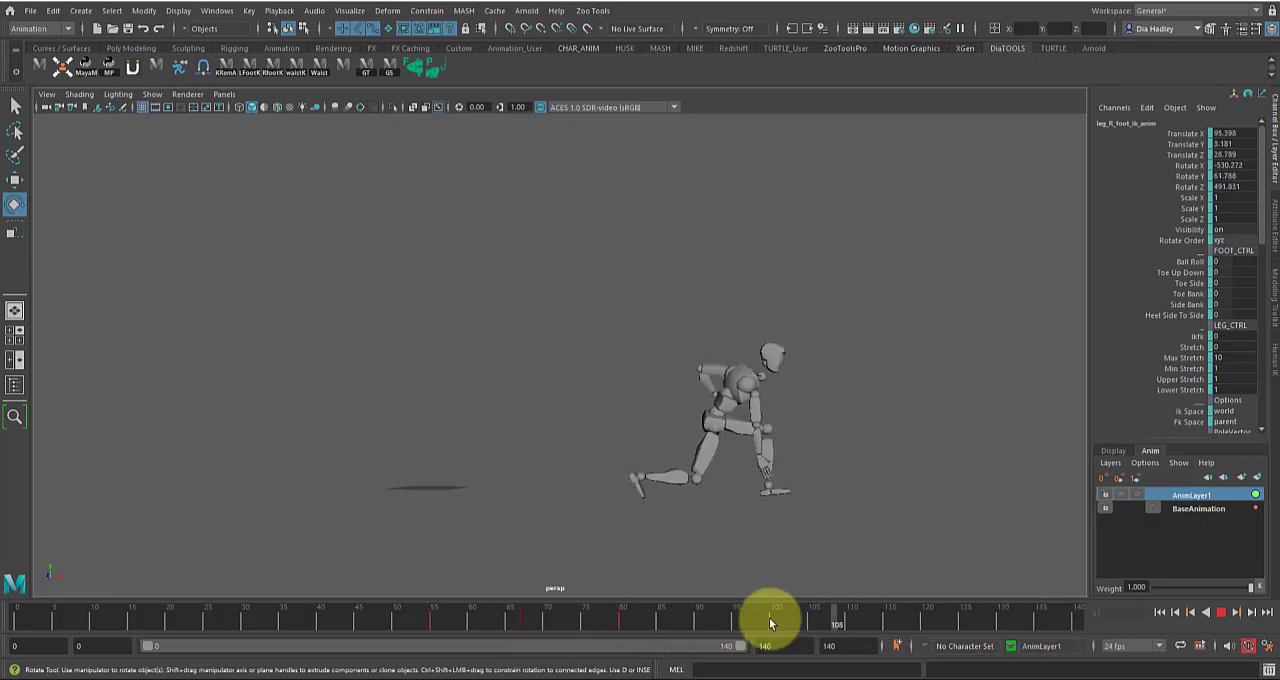
left_click(317, 624)
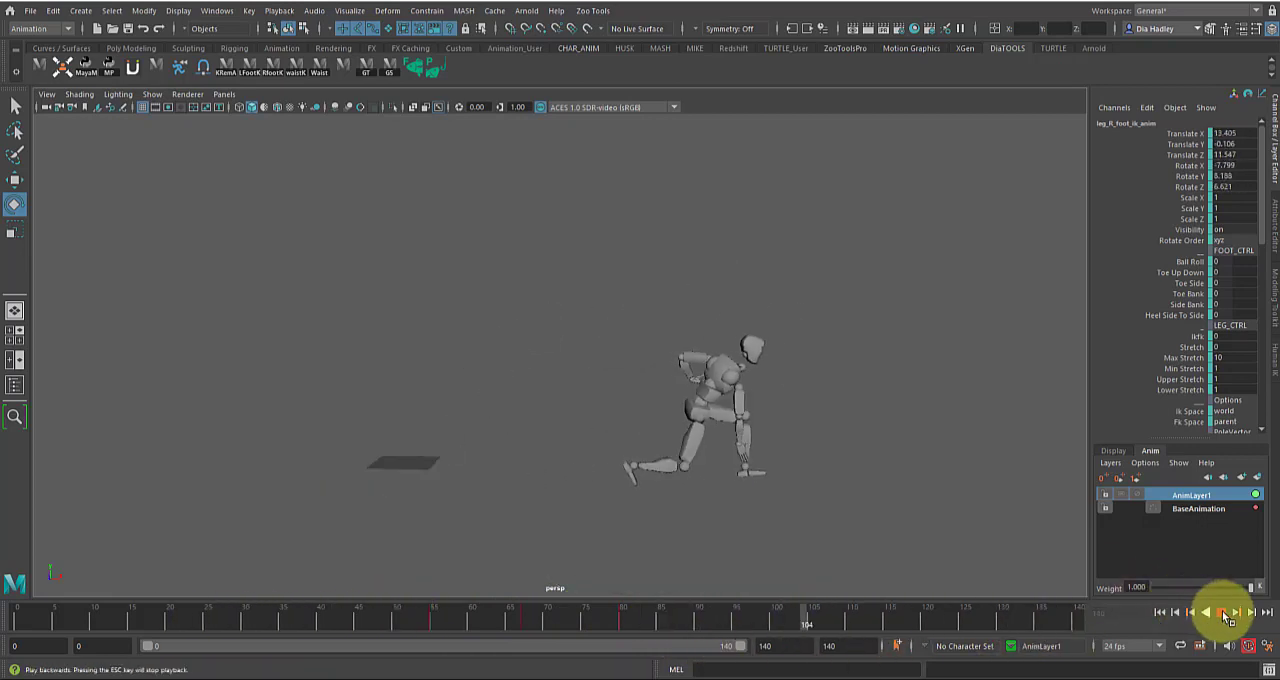
left_click(1222, 614)
Lower the right foot IK control to the ground at frame 71, to about 107.75, -0.012, 6.483
left_click_drag(531, 616, 570, 626)
left_click(695, 425)
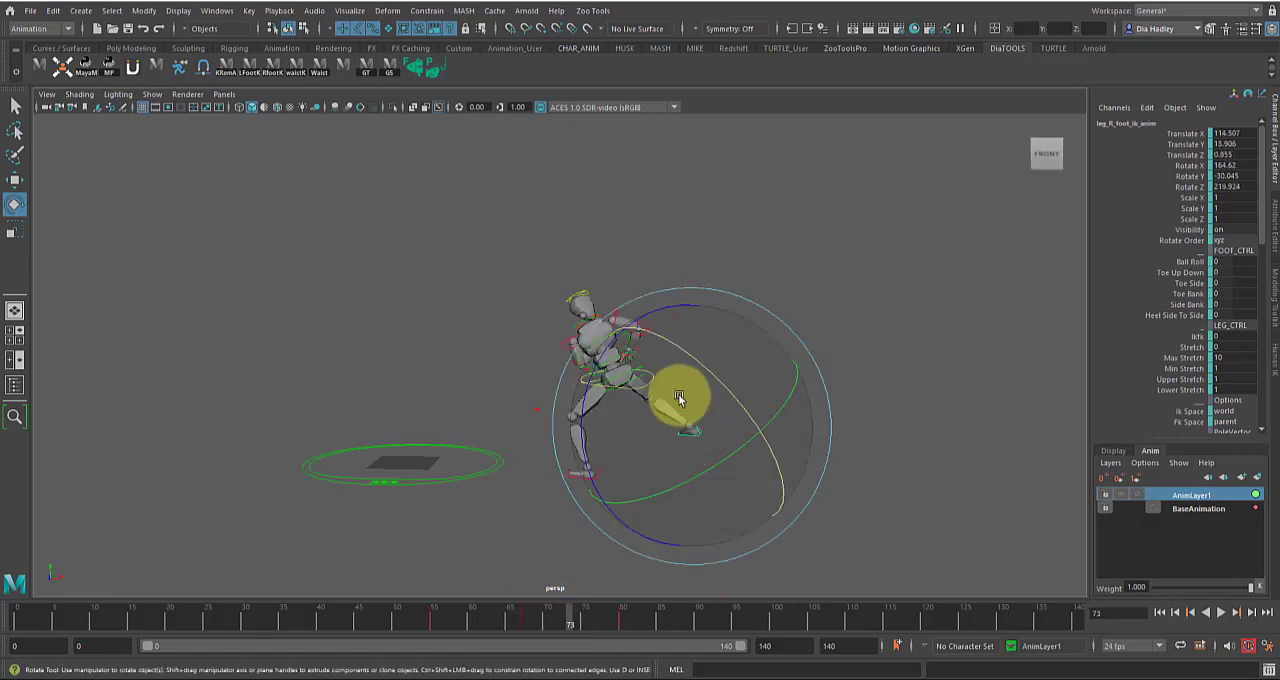
left_click(845, 264)
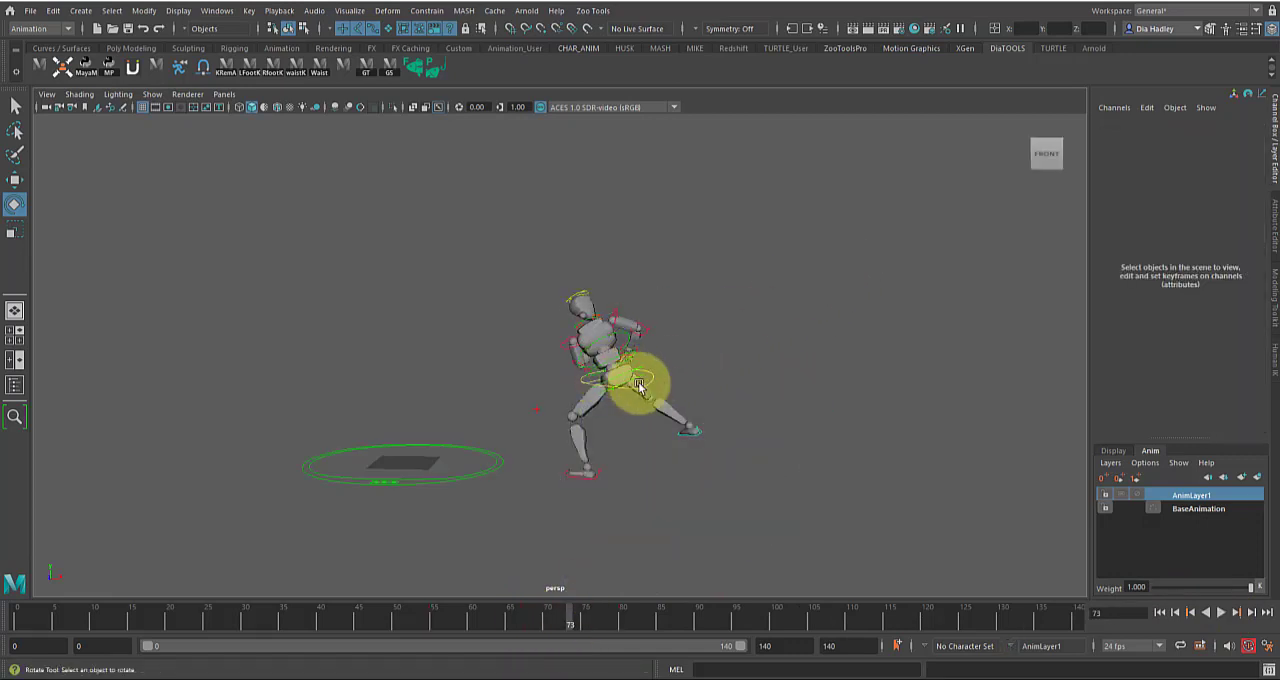
mouse_move(573, 620)
left_mouse_down()
mouse_move(600, 618)
mouse_move(517, 620)
mouse_move(555, 622)
left_mouse_up()
left_click(677, 452)
key("w")
left_click_drag(694, 411, 660, 466)
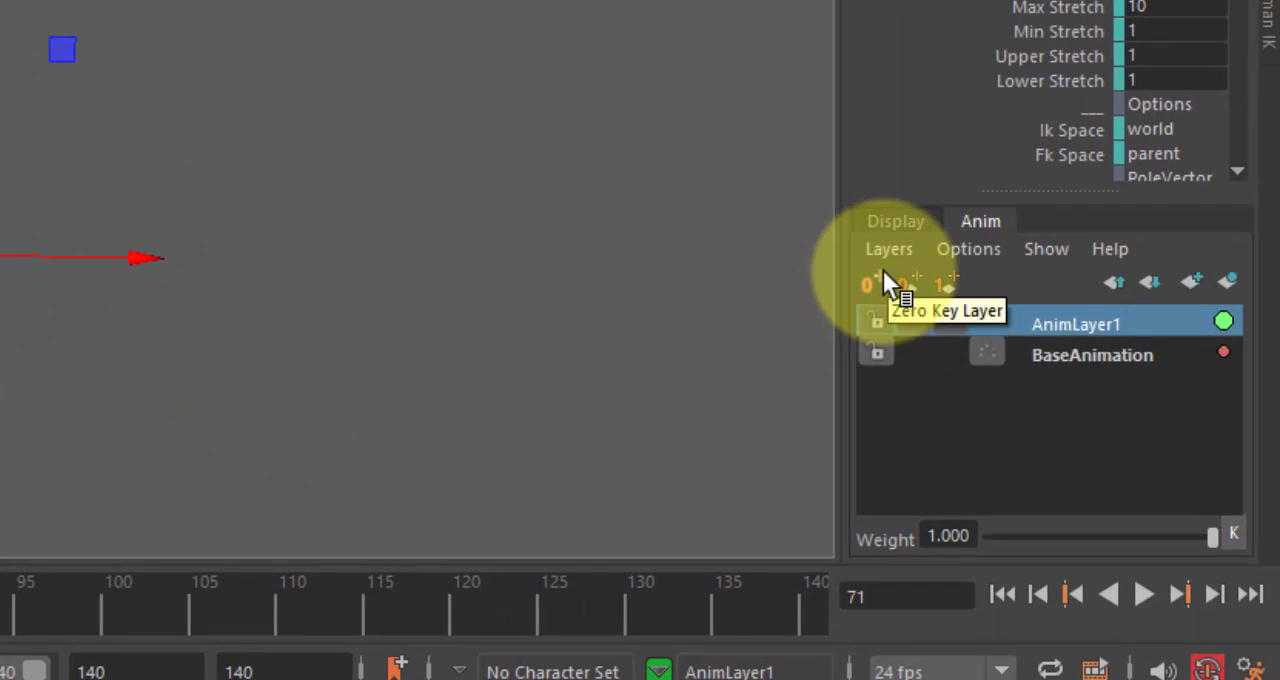
Switch between BaseAnimation and AnimLayer1 and scrub around frames 66 to 73 to inspect each layer's keys against the edited motion
left_click(1094, 357)
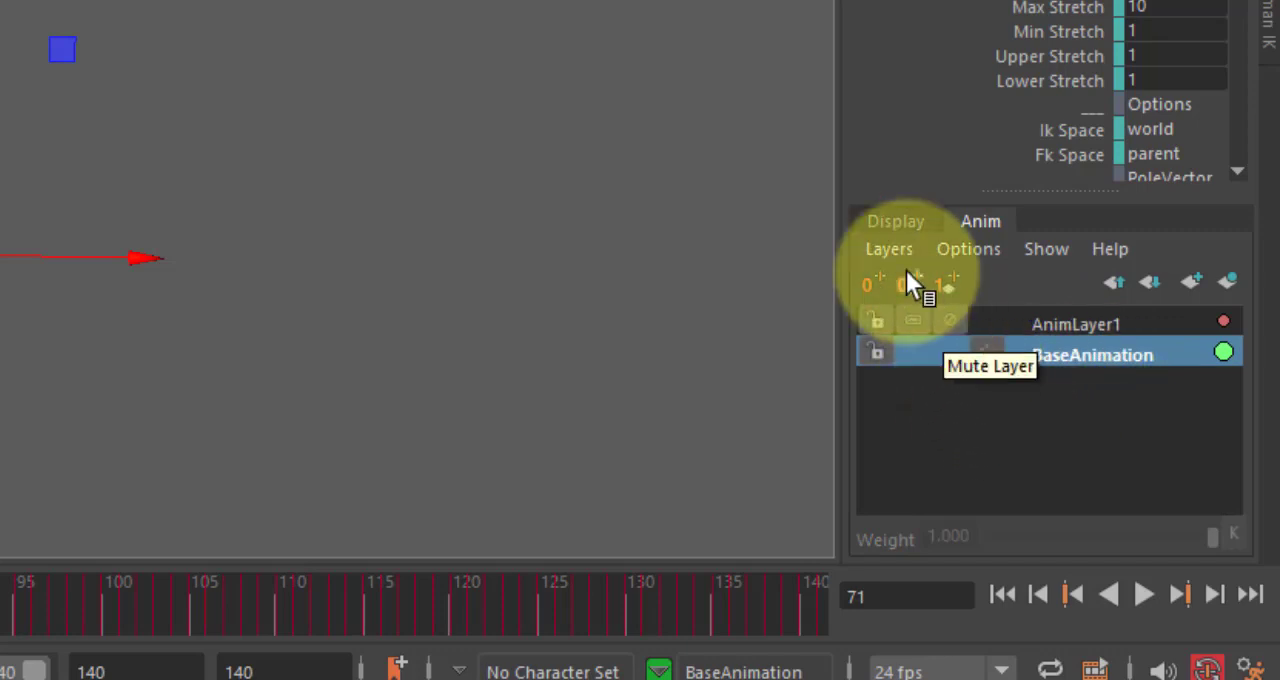
left_click(1026, 324)
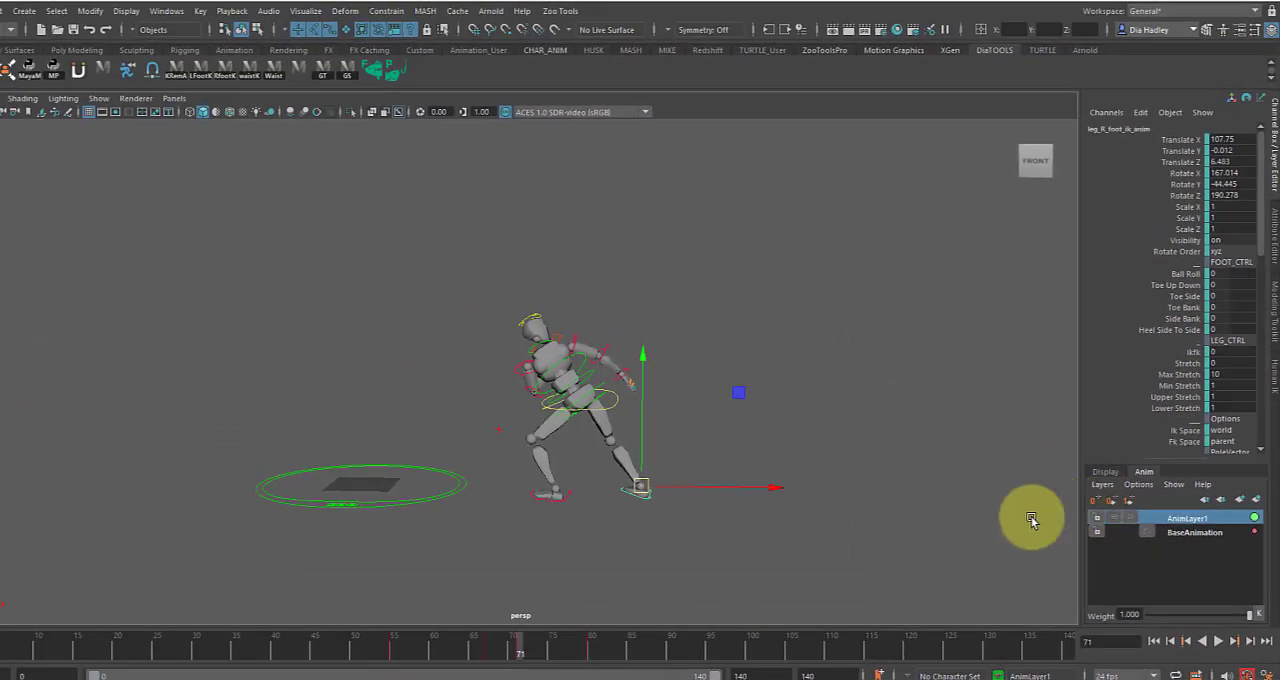
left_click(1175, 531)
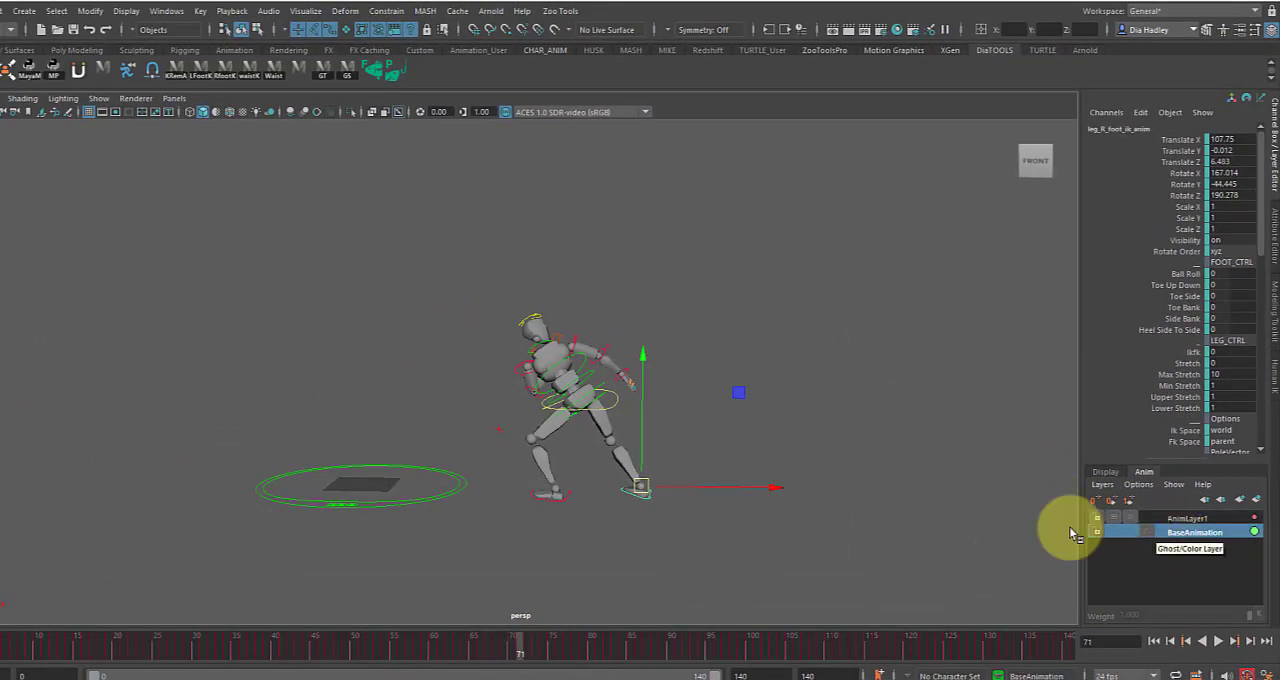
mouse_move(520, 648)
left_mouse_down()
mouse_move(491, 650)
mouse_move(714, 660)
mouse_move(523, 663)
mouse_move(520, 646)
left_mouse_up()
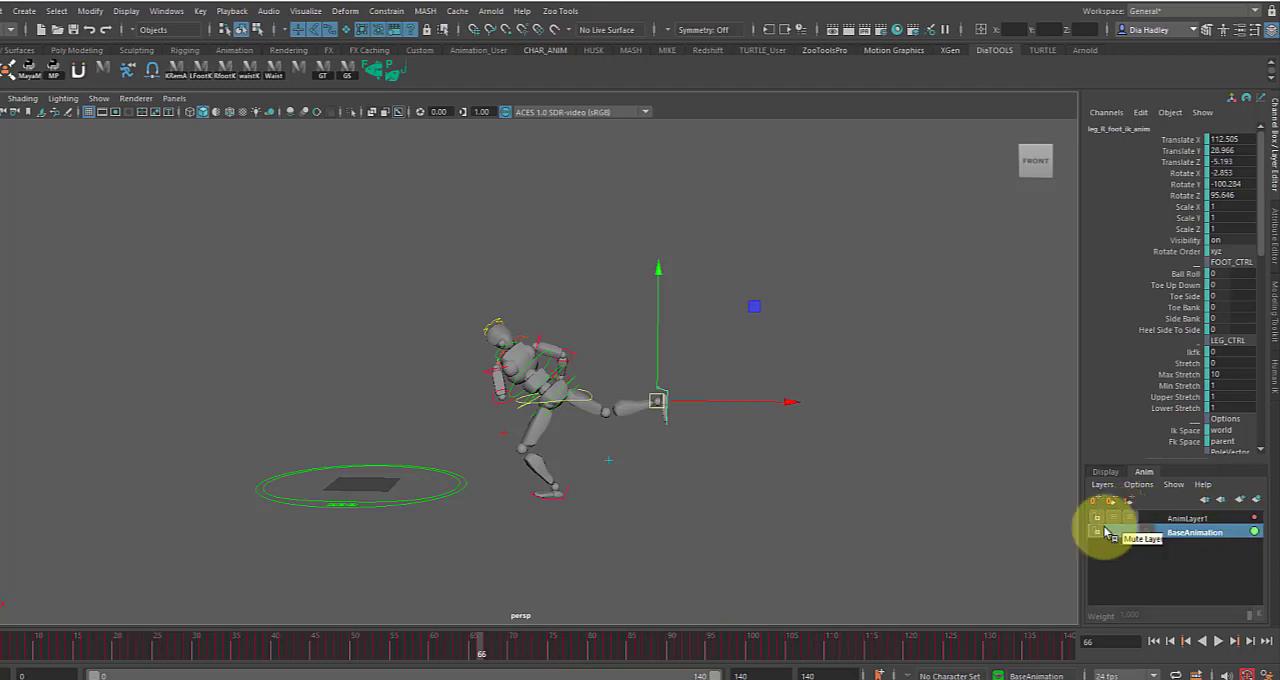
left_click_drag(655, 644, 538, 631)
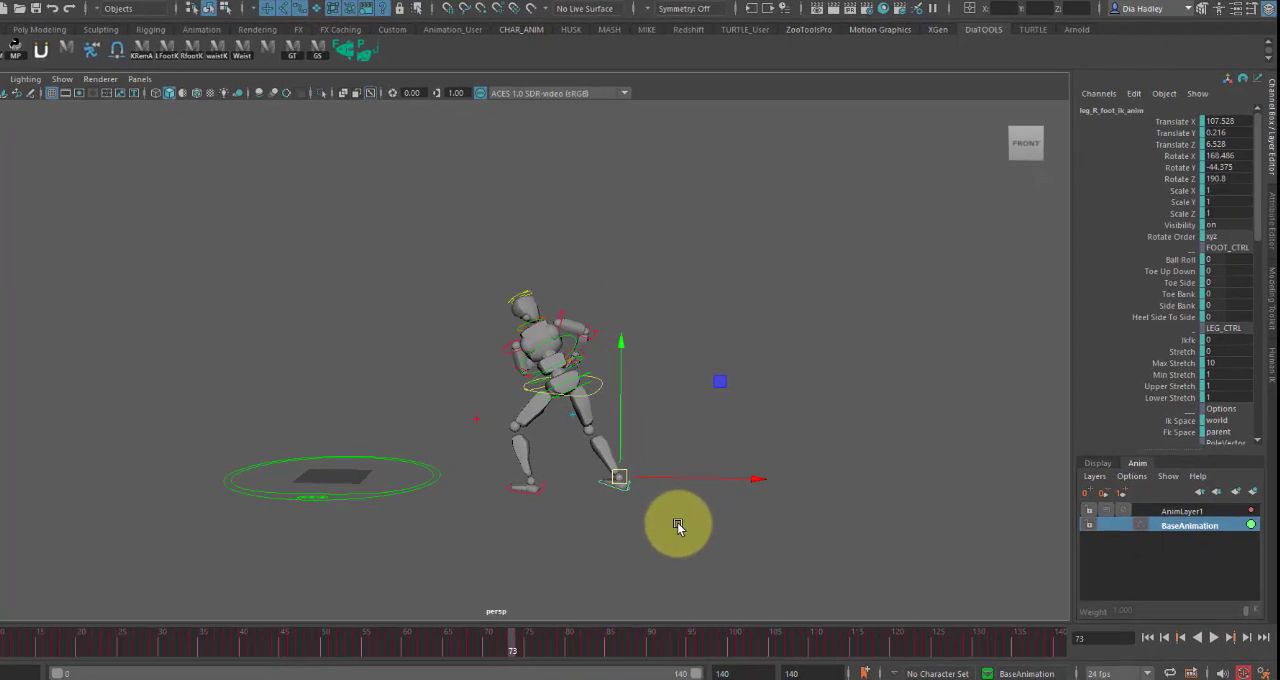
Toggle AnimLayer1's lock and mute states and play the animation to compare the motion with and without the layer
left_click(1131, 519)
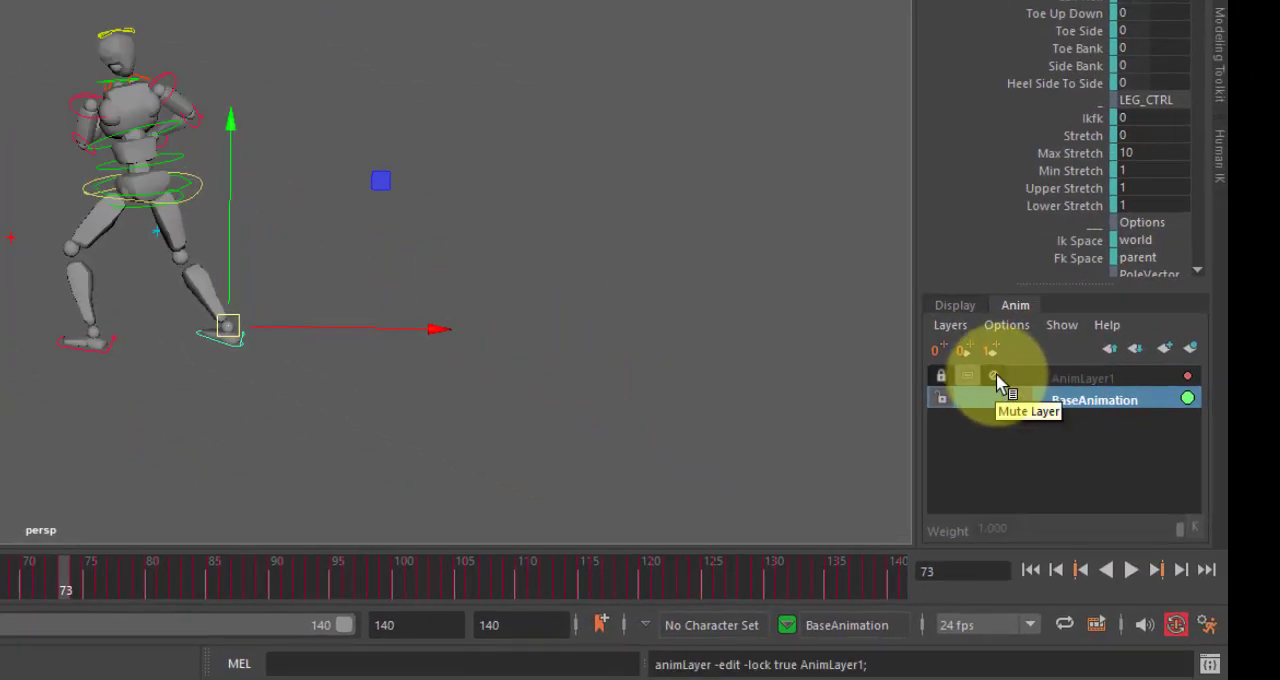
left_click_drag(486, 606, 254, 632)
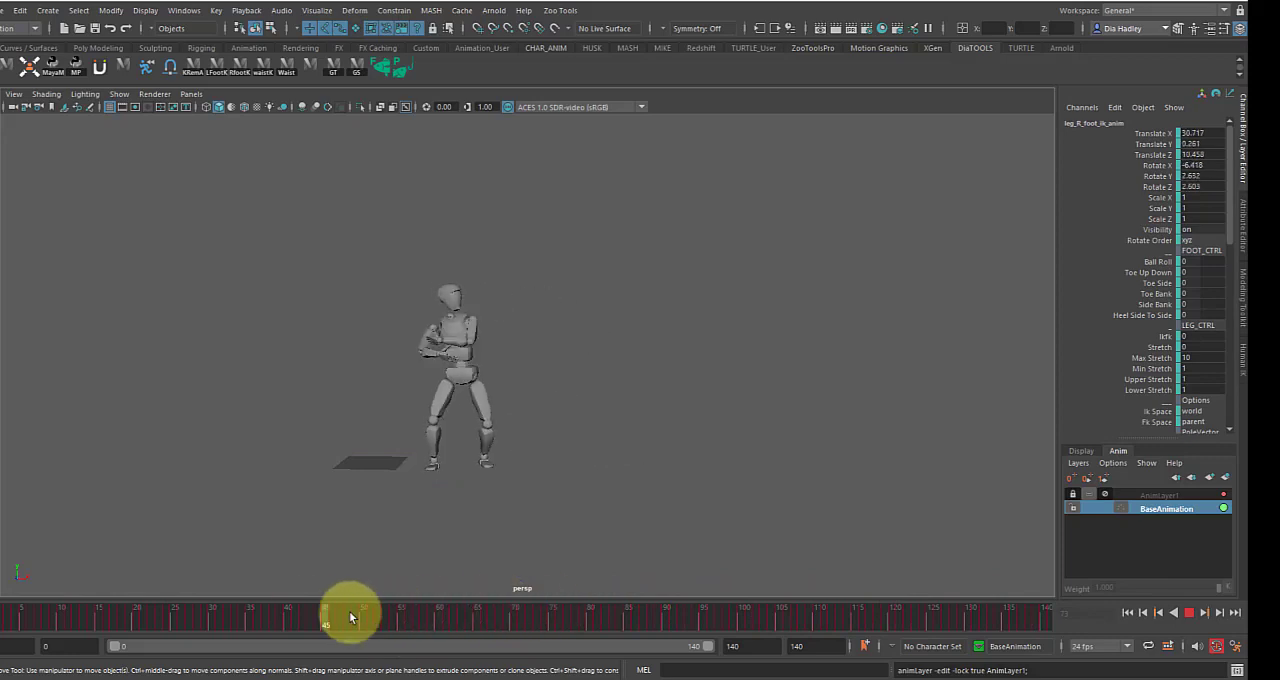
left_click(1114, 488)
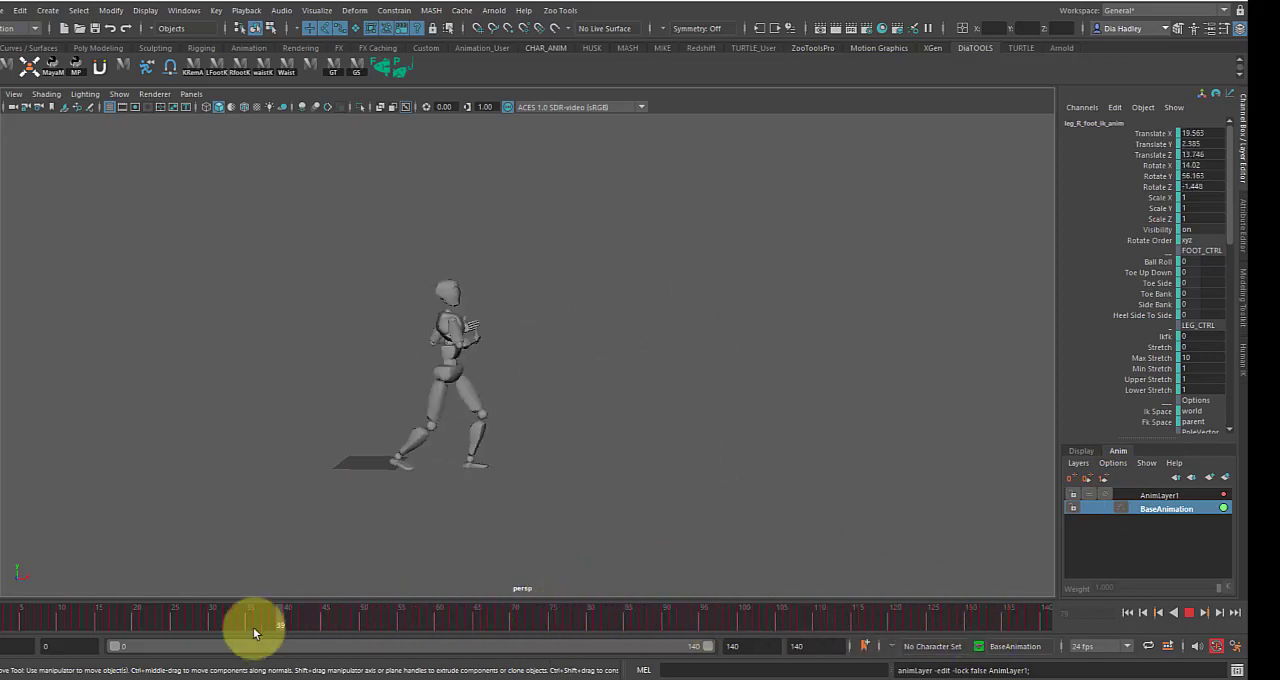
left_click(1187, 611)
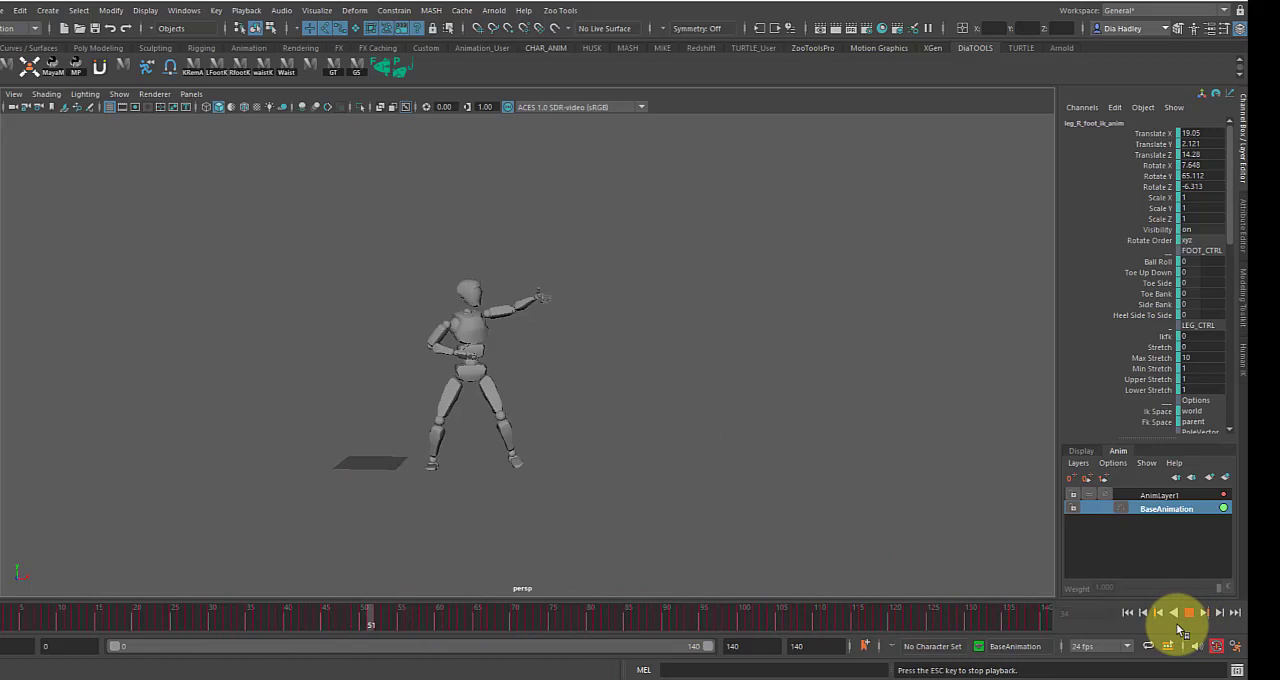